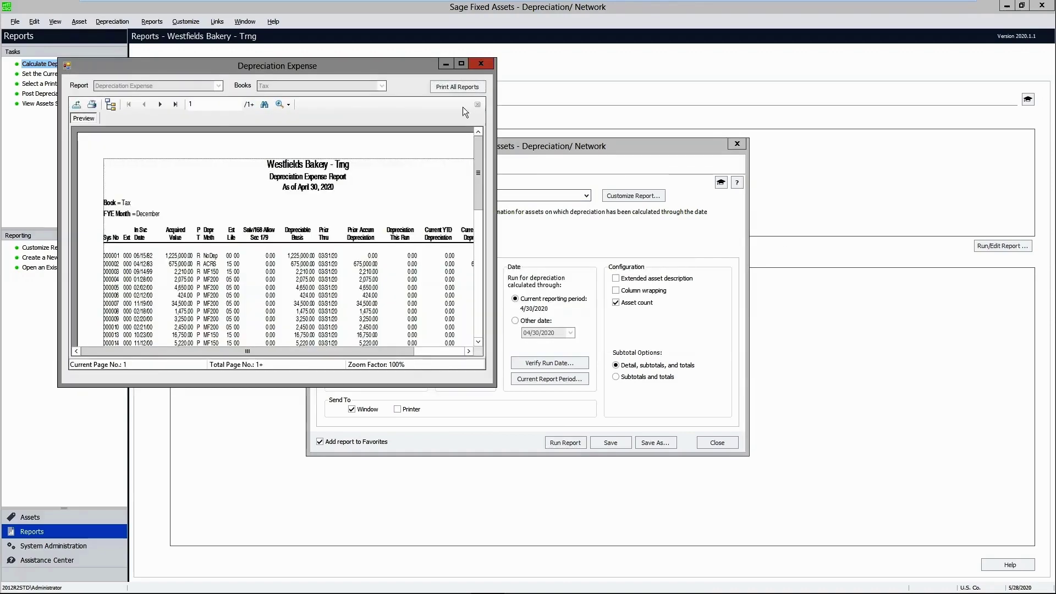
Examine the Depreciation Expense report for the Tax book full-screen at 200% zoom and close it
{"action": "left_click", "coordinate": [462, 64]}
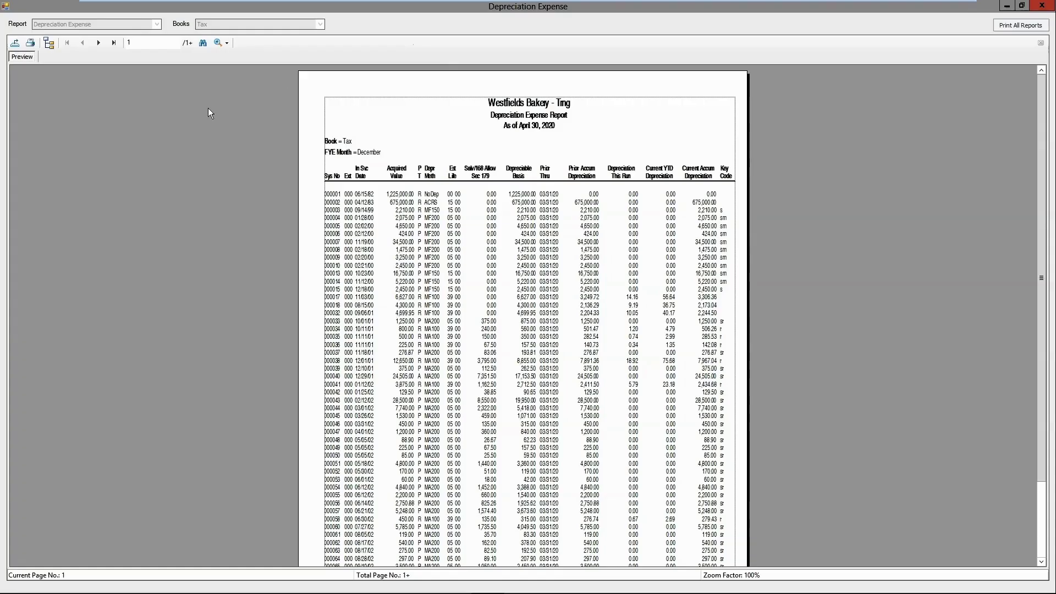
{"action": "left_click", "coordinate": [226, 44]}
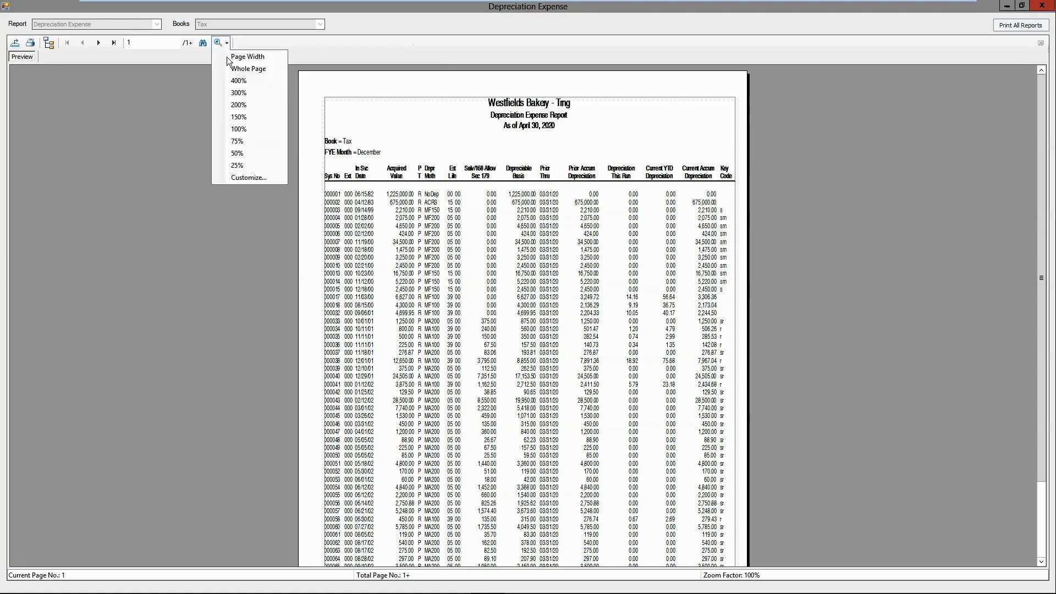
{"action": "left_click", "coordinate": [242, 104]}
{"action": "left_click", "coordinate": [634, 338]}
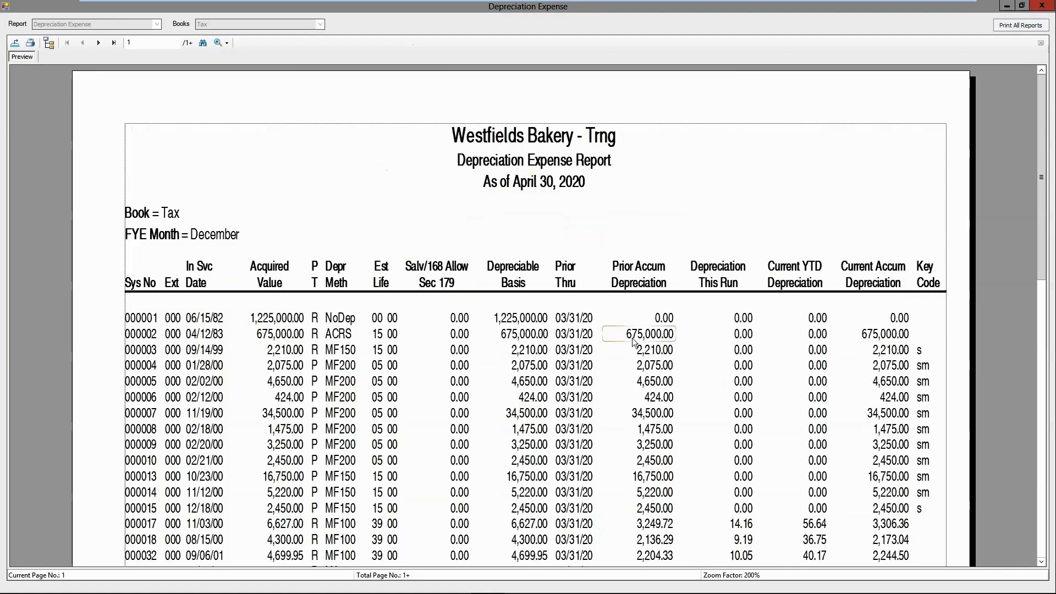
{"action": "left_click", "coordinate": [1042, 5]}
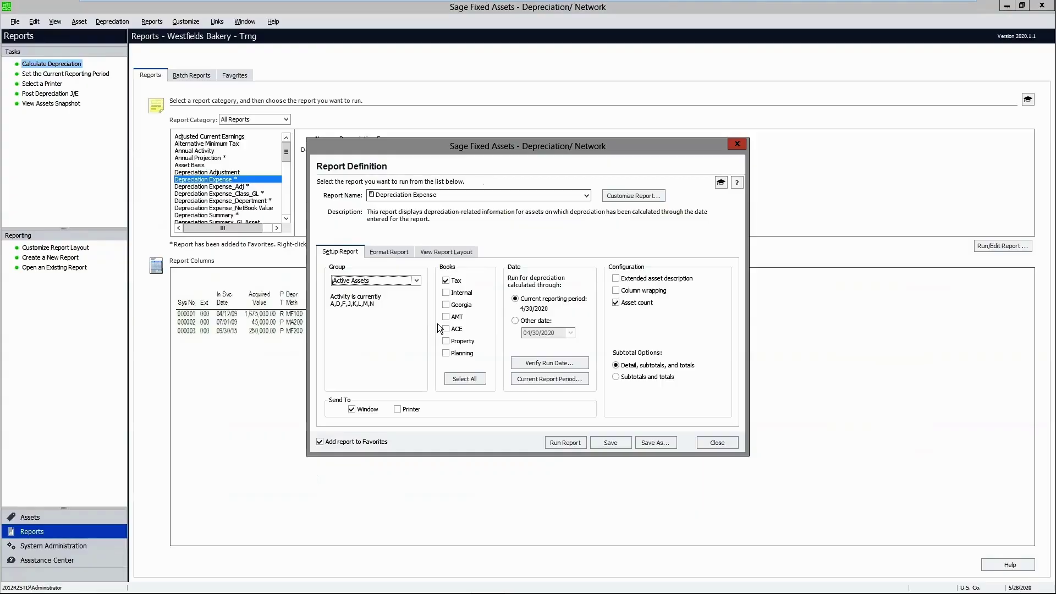
Override the group's sort in the Depreciation Expense report format and browse the fields available for Sort 1
{"action": "left_click", "coordinate": [391, 251]}
{"action": "left_click", "coordinate": [439, 297]}
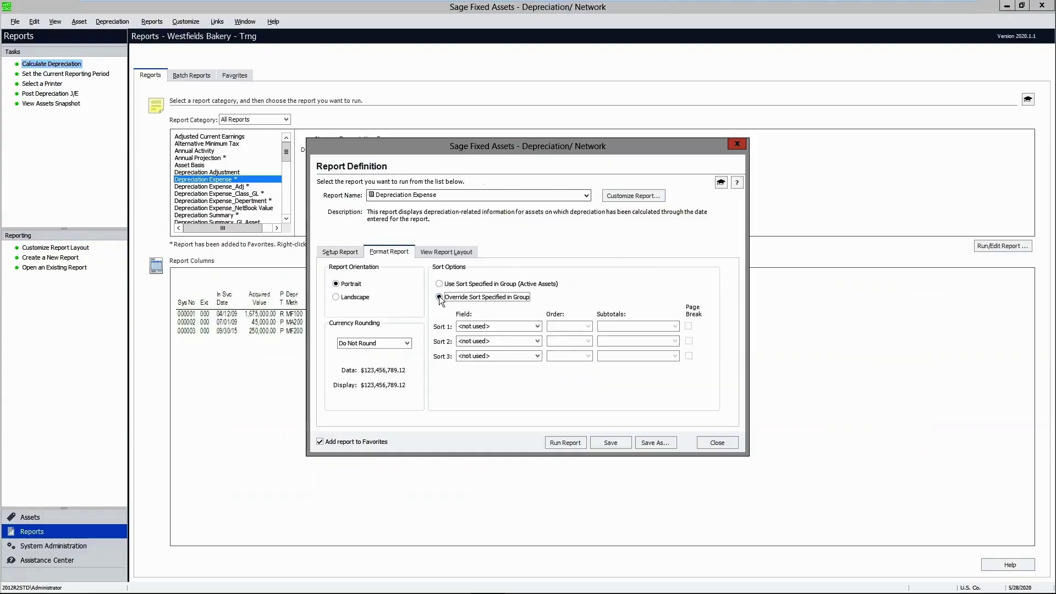
{"action": "left_click", "coordinate": [537, 326]}
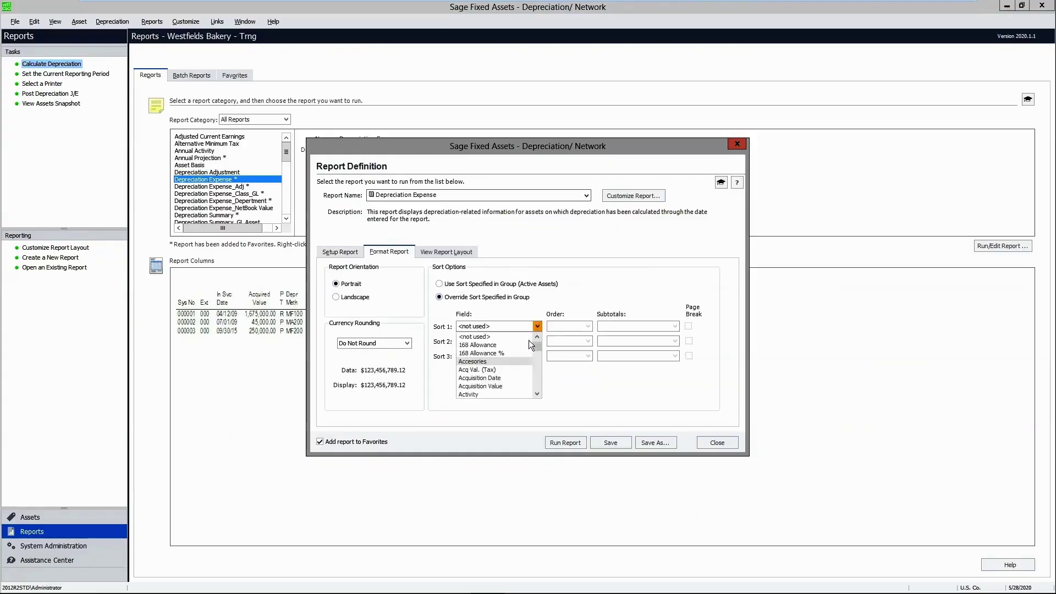
{"action": "left_click", "coordinate": [573, 394]}
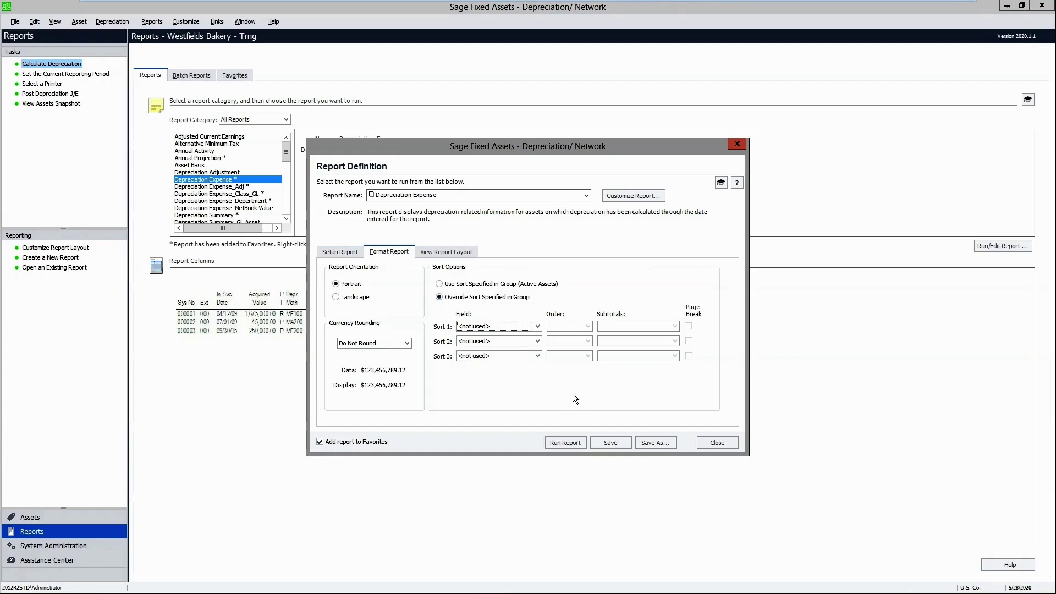
{"action": "left_click", "coordinate": [537, 327]}
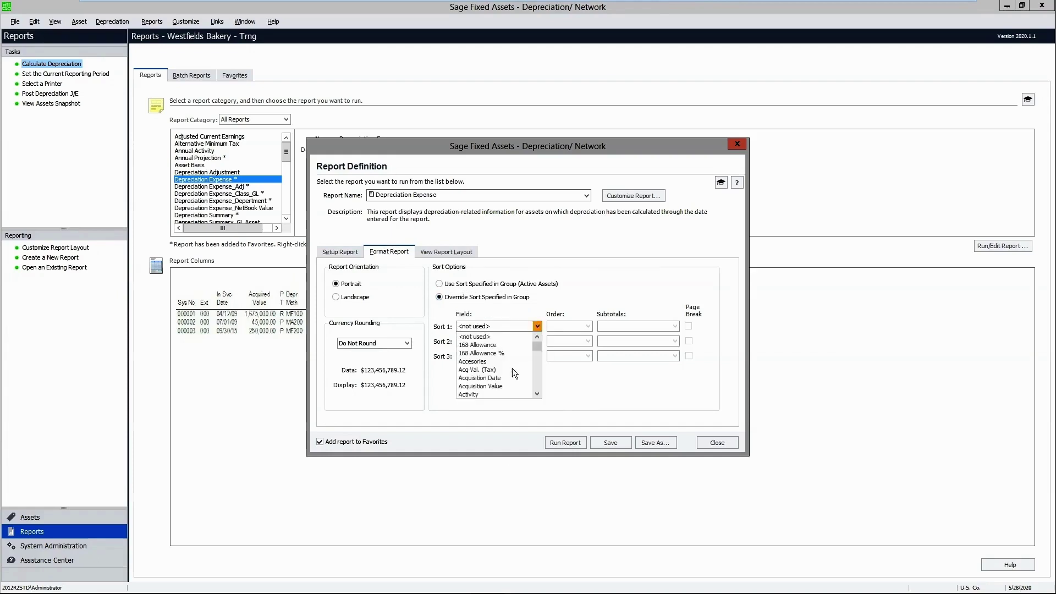
{"action": "scroll", "coordinate": [512, 369], "scroll_direction": "down", "scroll_amount": 3}
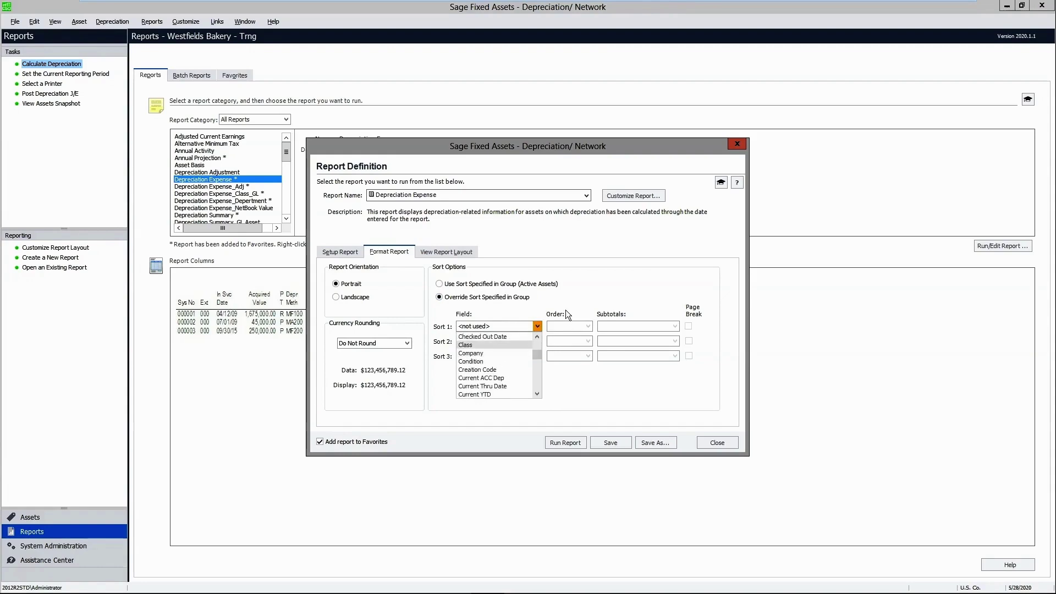
{"action": "left_click", "coordinate": [566, 293]}
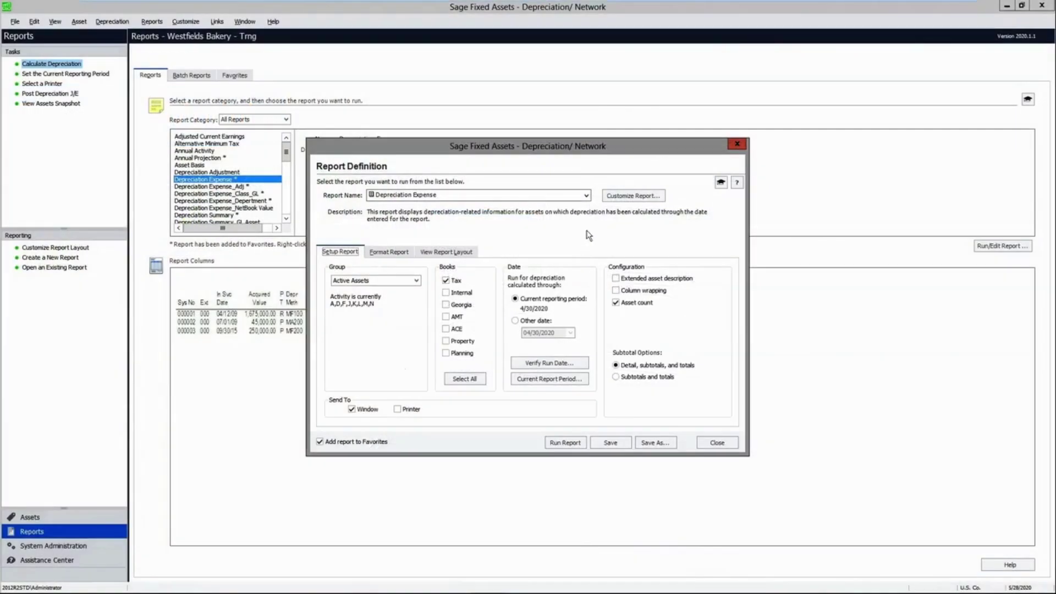
Select the Depreciation Expense_NetBook Value report as the report definition
{"action": "left_click", "coordinate": [586, 196]}
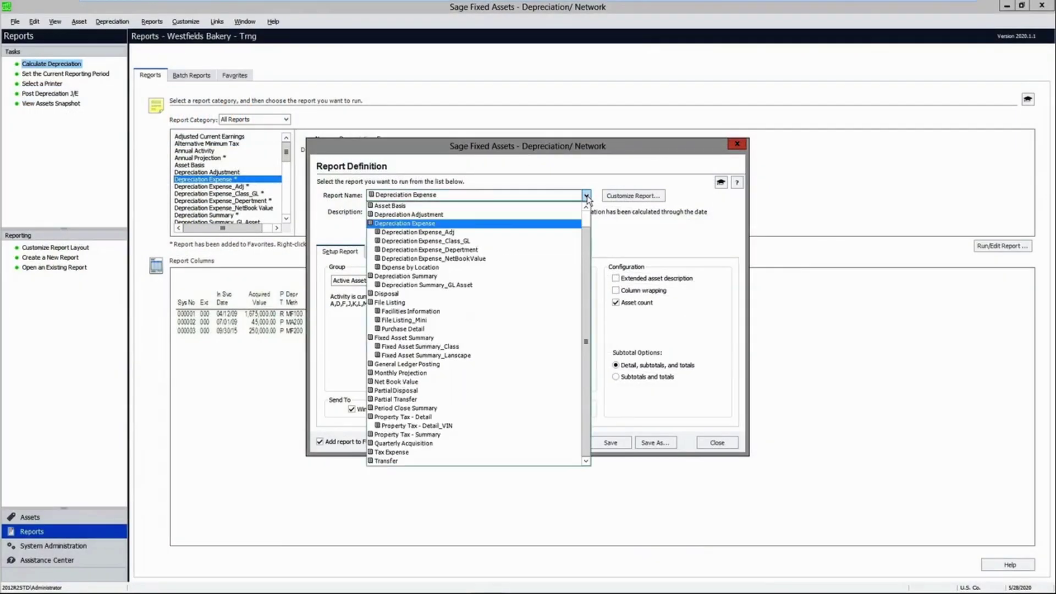
{"action": "left_click", "coordinate": [460, 259]}
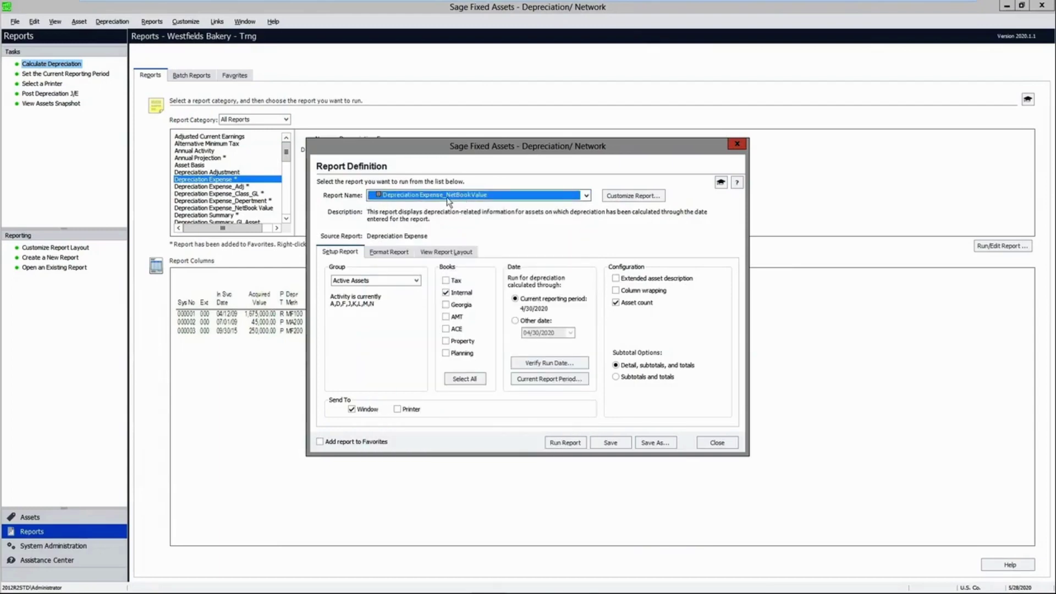
Examine the report's customization: its columns down to Current Net Book Value, the header and footer, and the available fields
{"action": "left_click", "coordinate": [643, 197]}
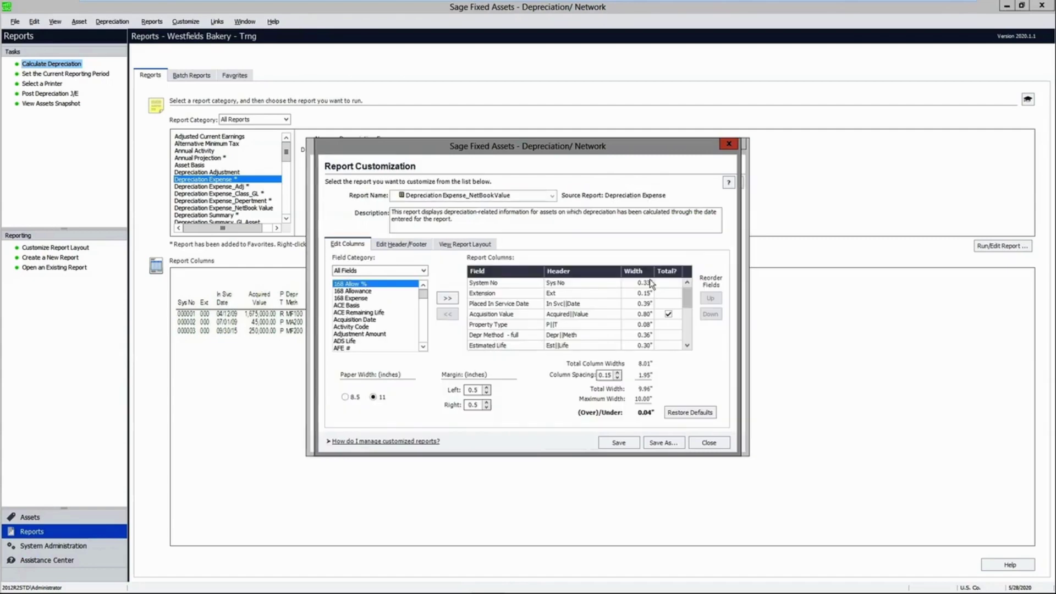
{"action": "left_click_drag", "start_coordinate": [688, 297], "coordinate": [688, 333]}
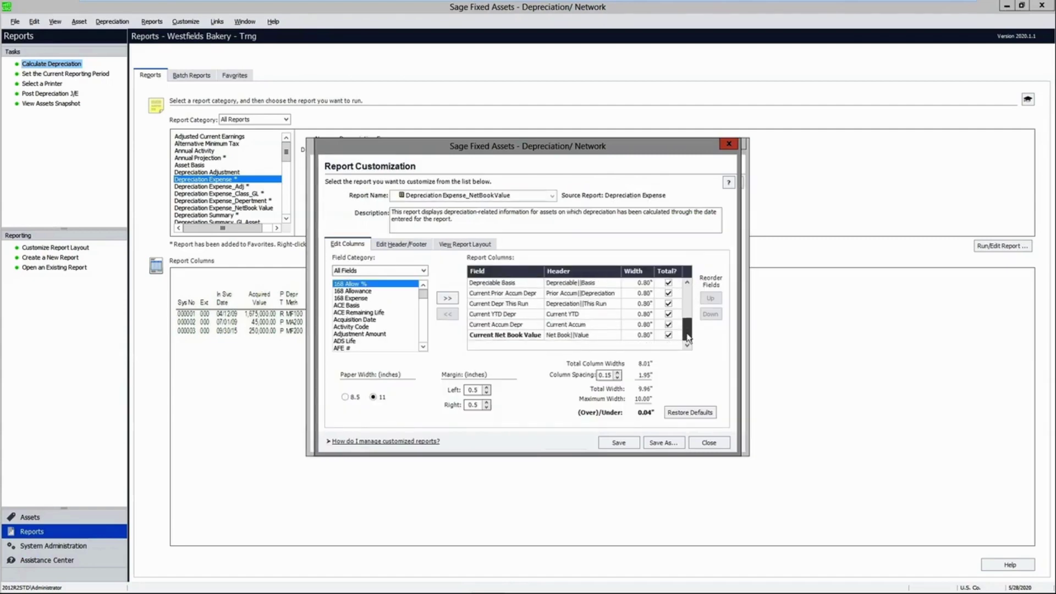
{"action": "left_click", "coordinate": [523, 337]}
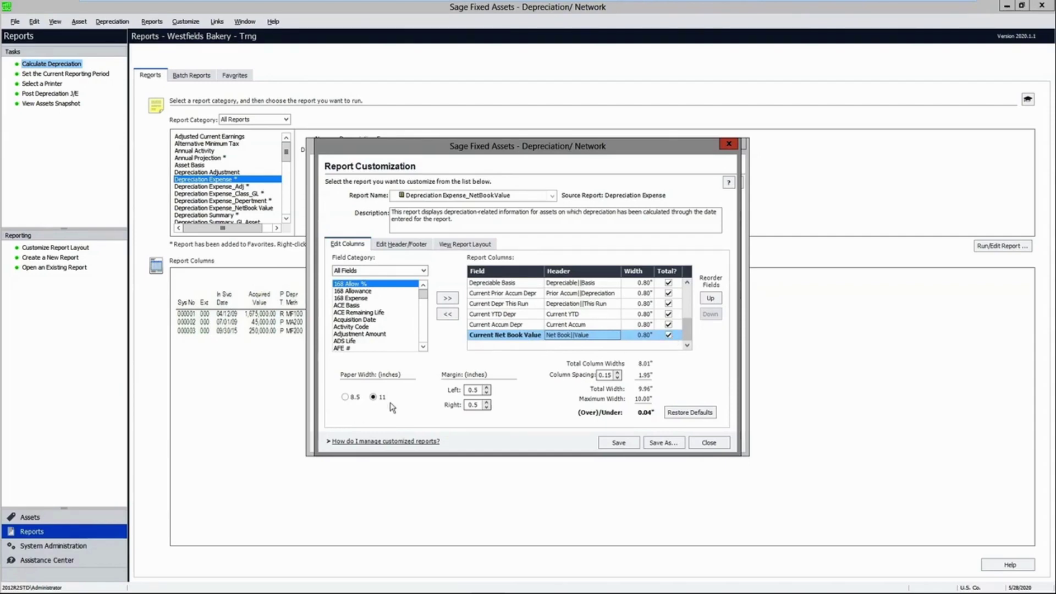
{"action": "left_click", "coordinate": [408, 244]}
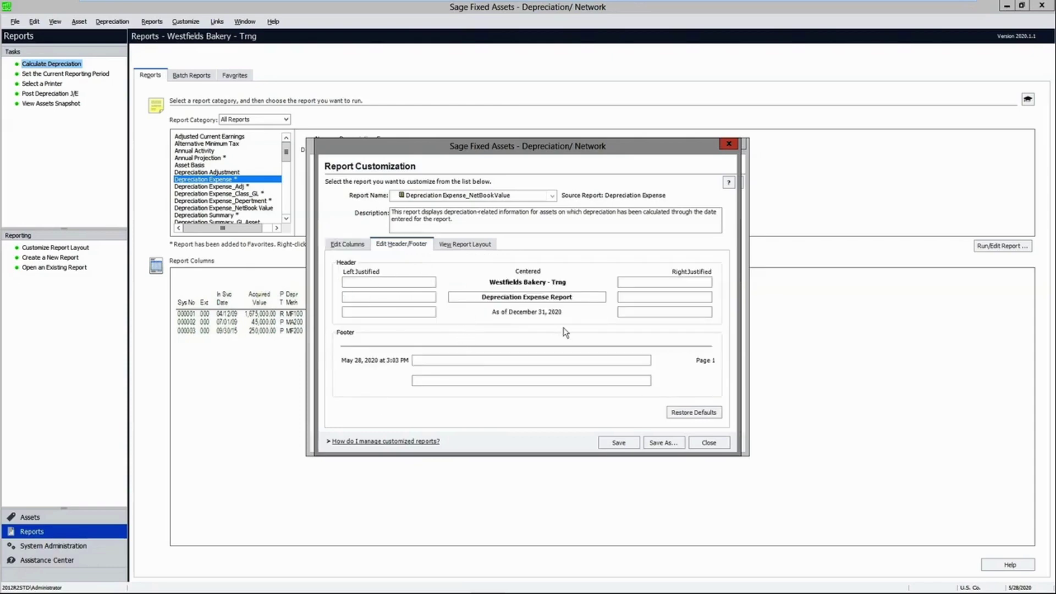
{"action": "left_click", "coordinate": [347, 244]}
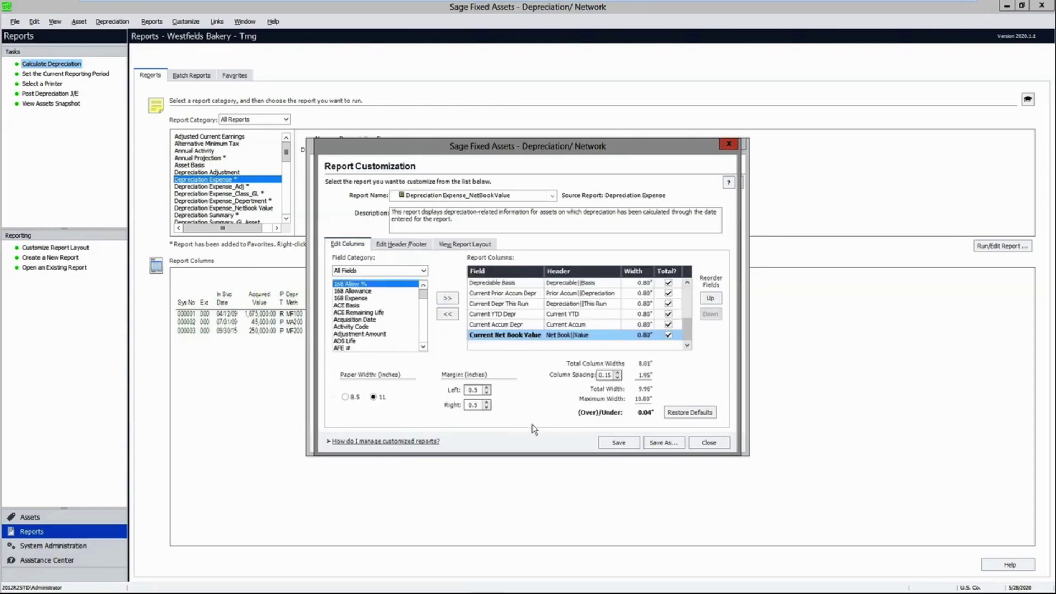
{"action": "left_click", "coordinate": [423, 307]}
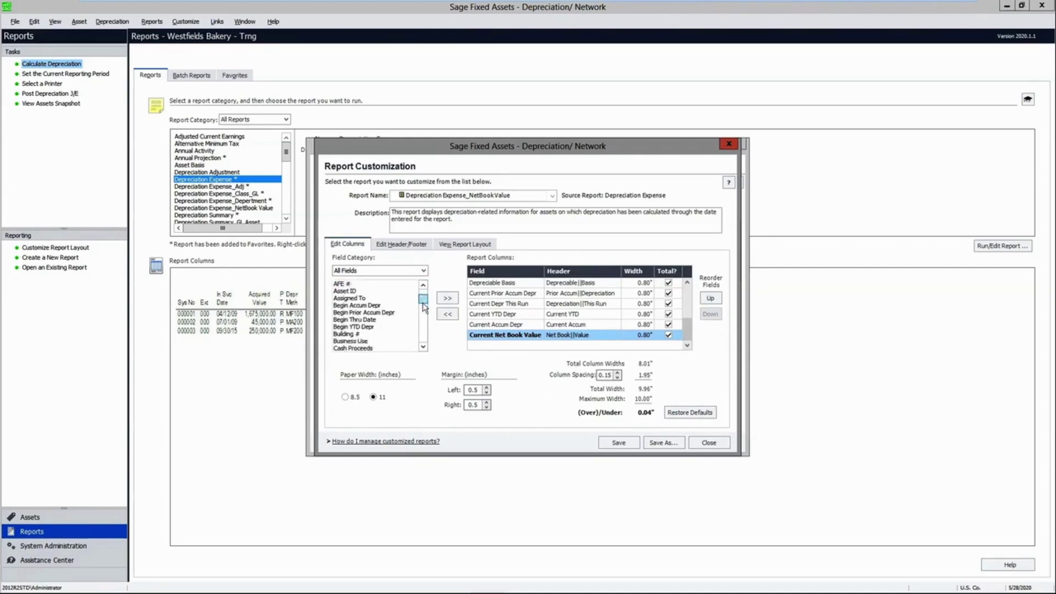
{"action": "scroll", "coordinate": [385, 318], "scroll_direction": "down", "scroll_amount": 15}
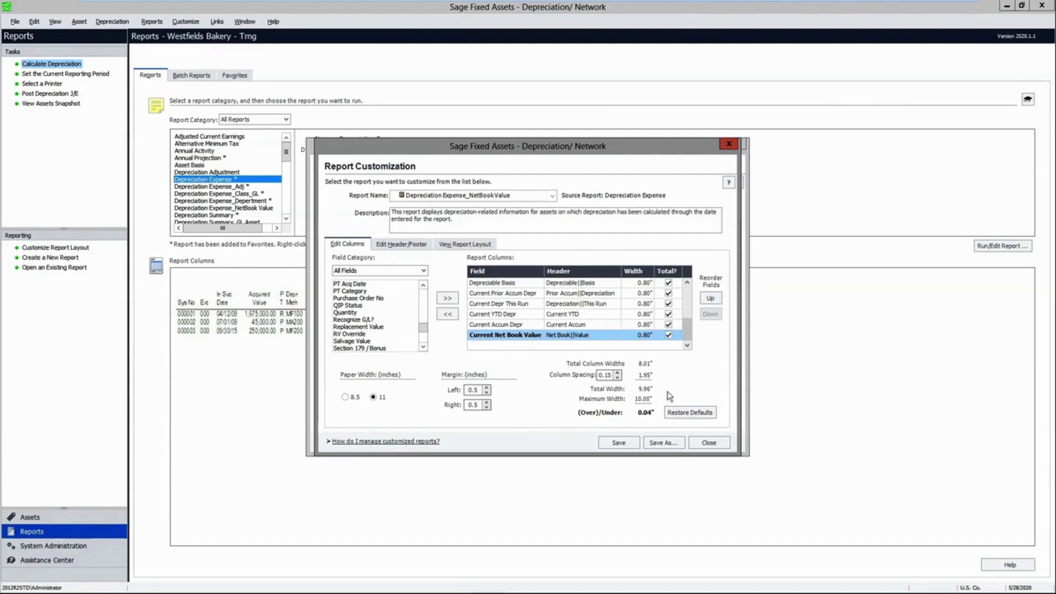
Start saving the customized report under a new name, cancel the save, and close the report customization
{"action": "left_click", "coordinate": [663, 443]}
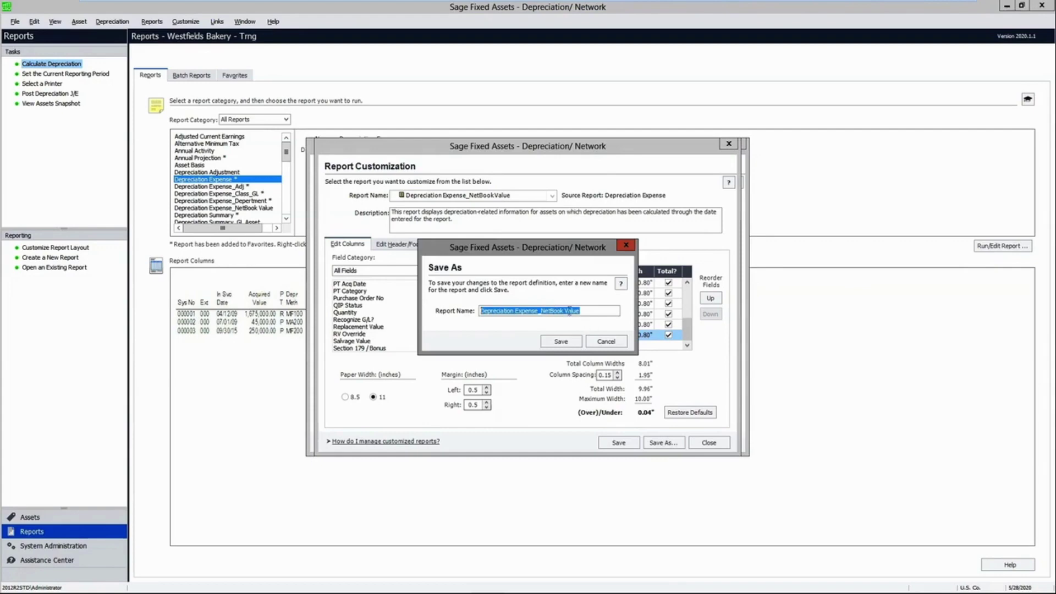
{"action": "left_click_drag", "start_coordinate": [581, 312], "coordinate": [543, 311]}
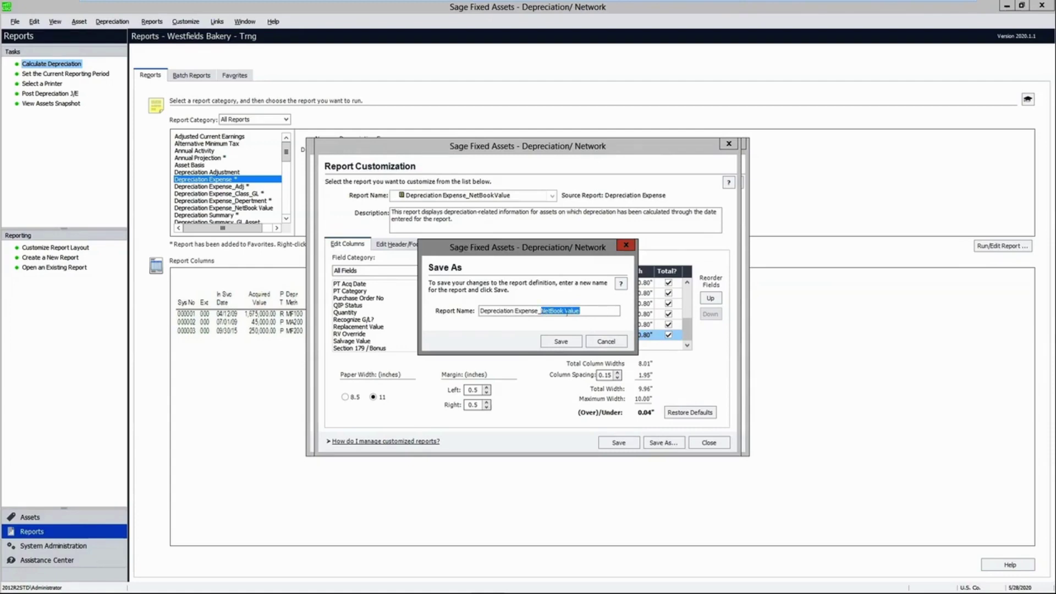
{"action": "left_click", "coordinate": [605, 342]}
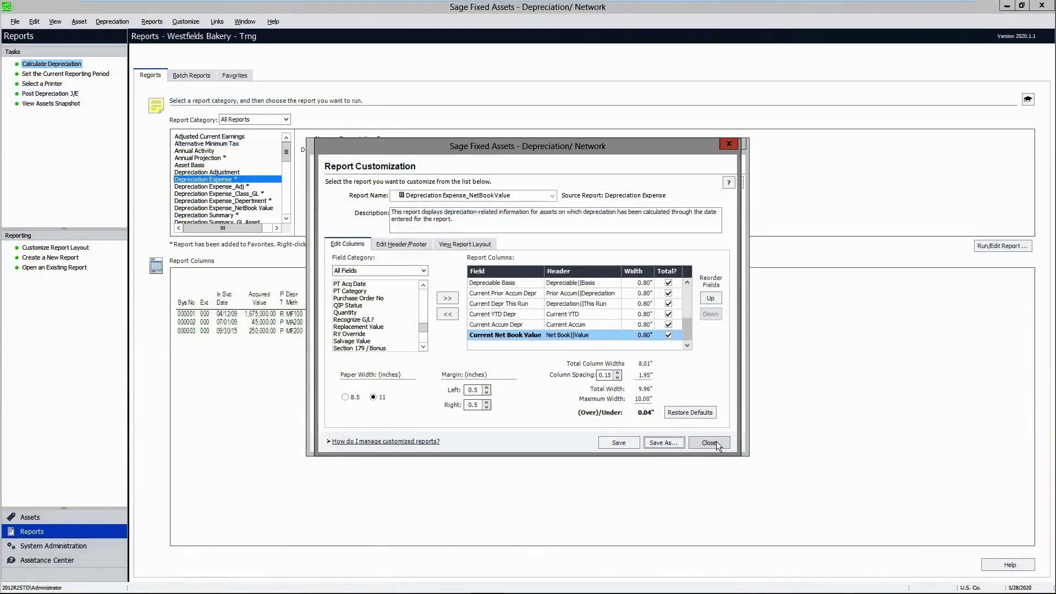
{"action": "left_click", "coordinate": [710, 443]}
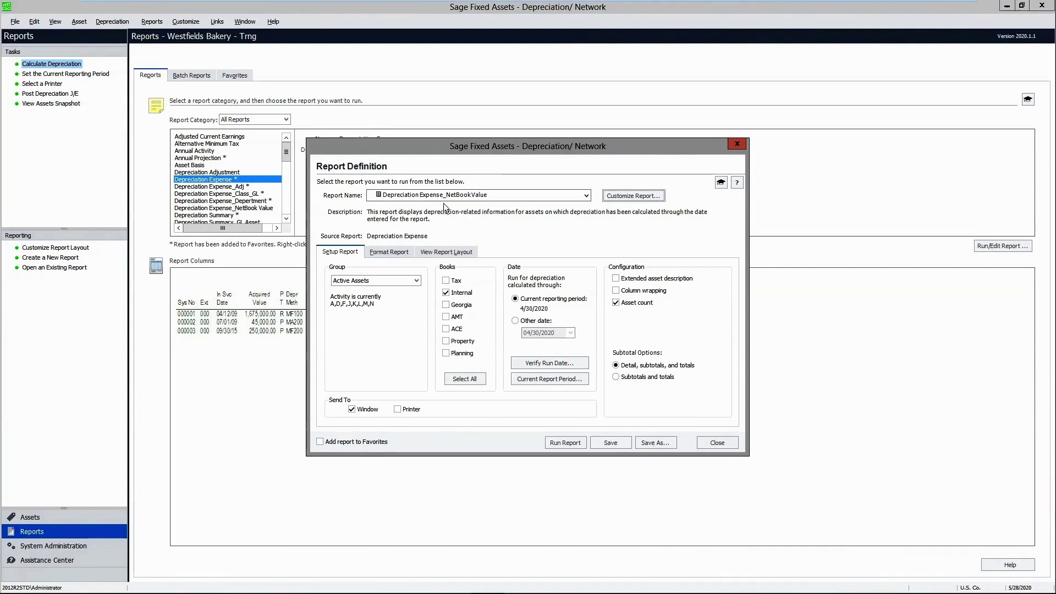
Set the Depreciation Expense_NetBook Value report to landscape orientation and run it
{"action": "left_click", "coordinate": [392, 254]}
{"action": "left_click", "coordinate": [338, 298]}
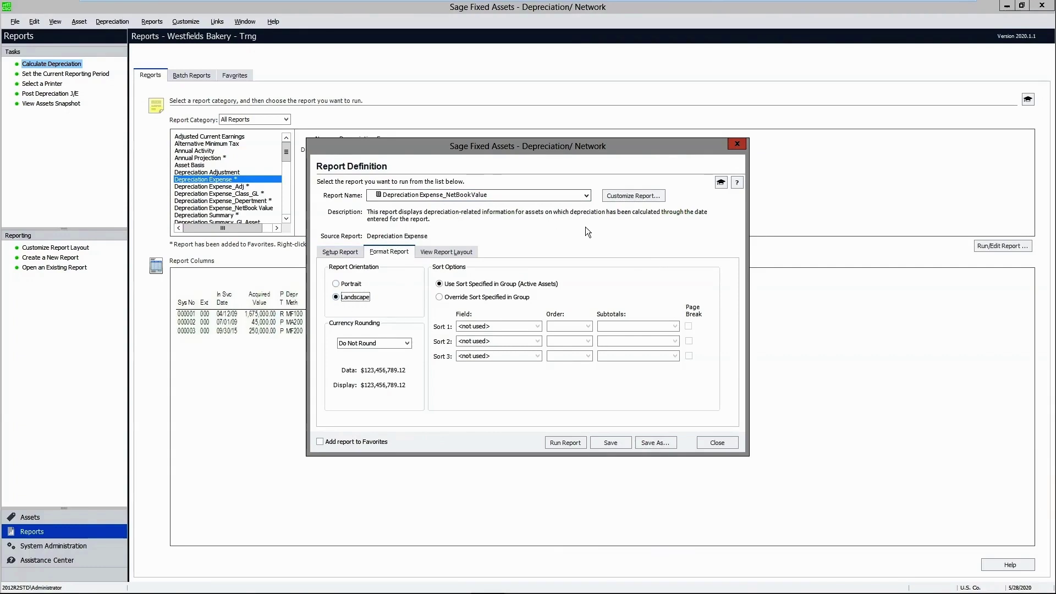
{"action": "left_click", "coordinate": [566, 443]}
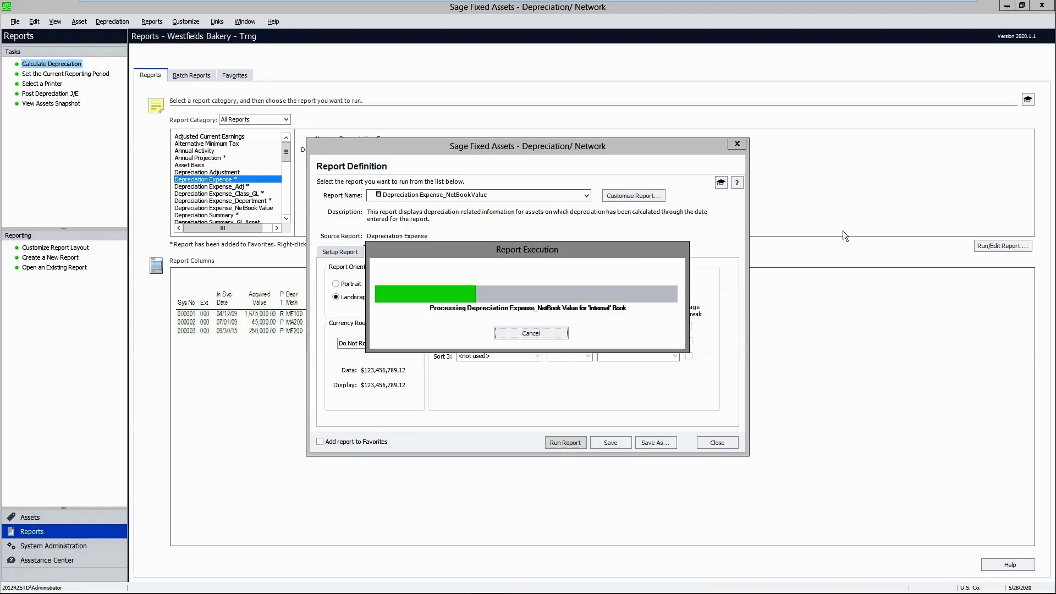
Examine the report at 200% zoom, including the Net Book Value column and the grand totals on the last page
{"action": "left_click", "coordinate": [519, 120]}
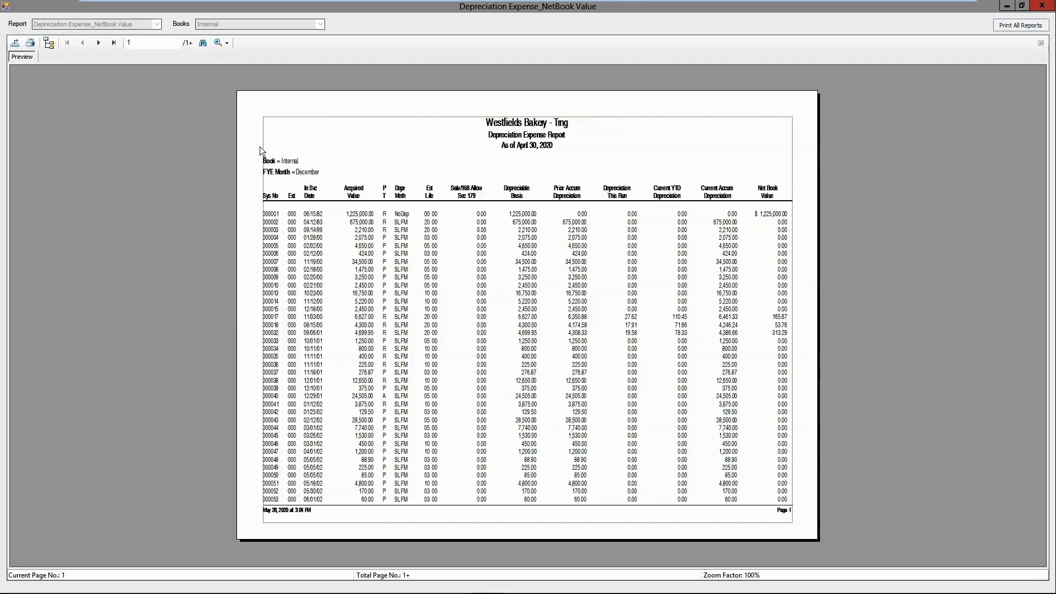
{"action": "left_click", "coordinate": [226, 43]}
{"action": "left_click", "coordinate": [246, 108]}
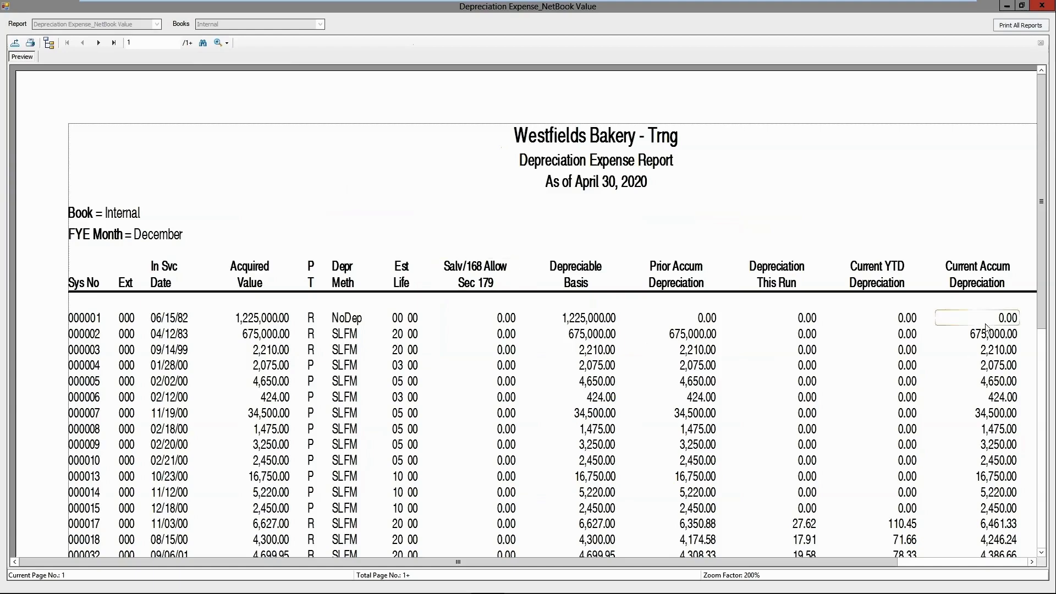
{"action": "left_click_drag", "start_coordinate": [882, 563], "coordinate": [986, 499]}
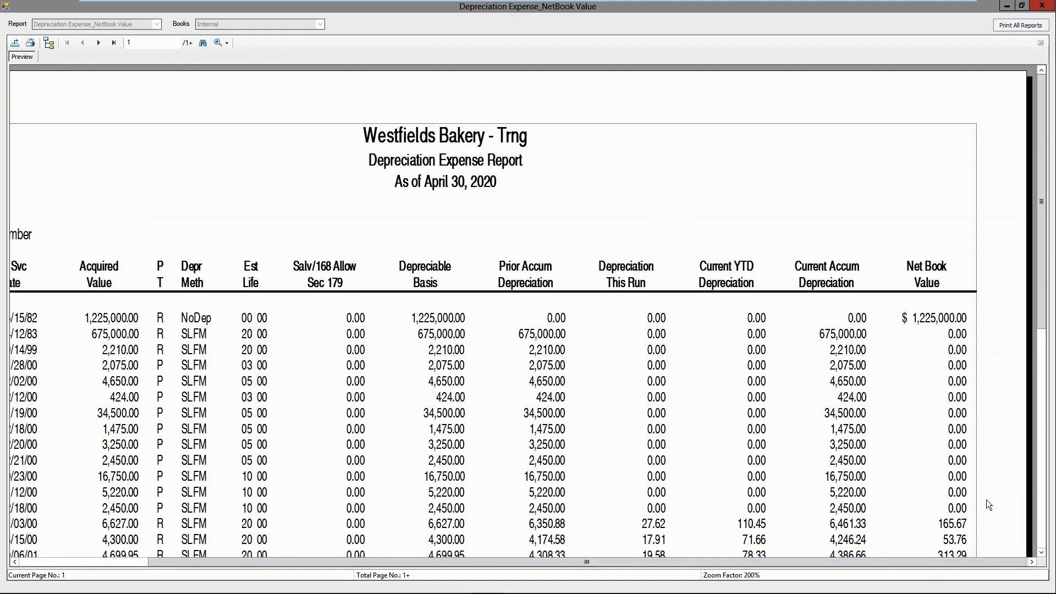
{"action": "left_click", "coordinate": [113, 44]}
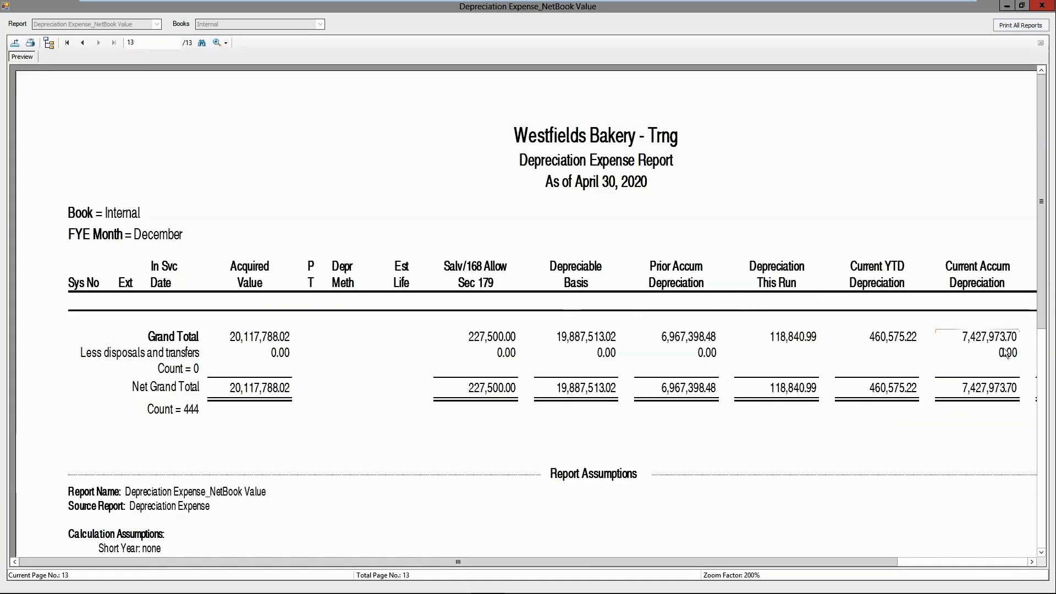
{"action": "left_click", "coordinate": [1013, 387]}
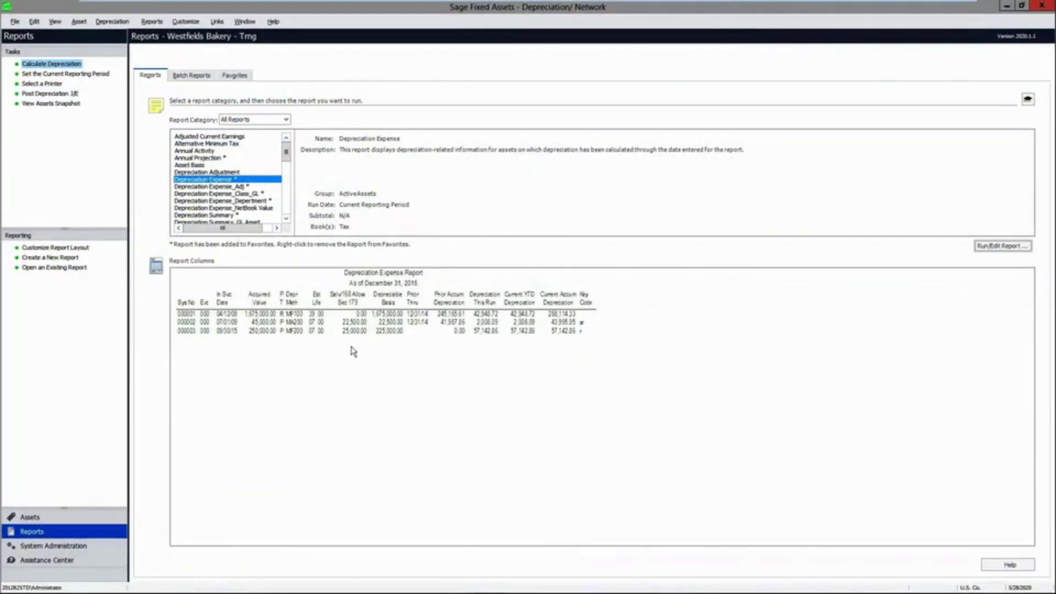
Create a new report titled with the owner's first name followed by "Custom Report", using the same file name
{"action": "left_click", "coordinate": [55, 258]}
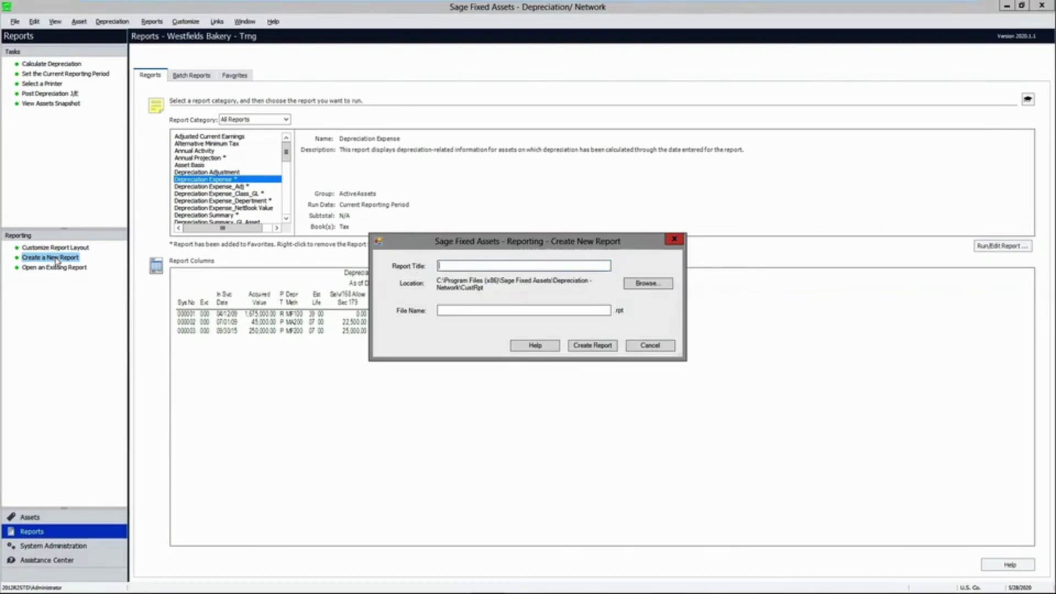
{"action": "type", "text": "Waynes Custom Report"}
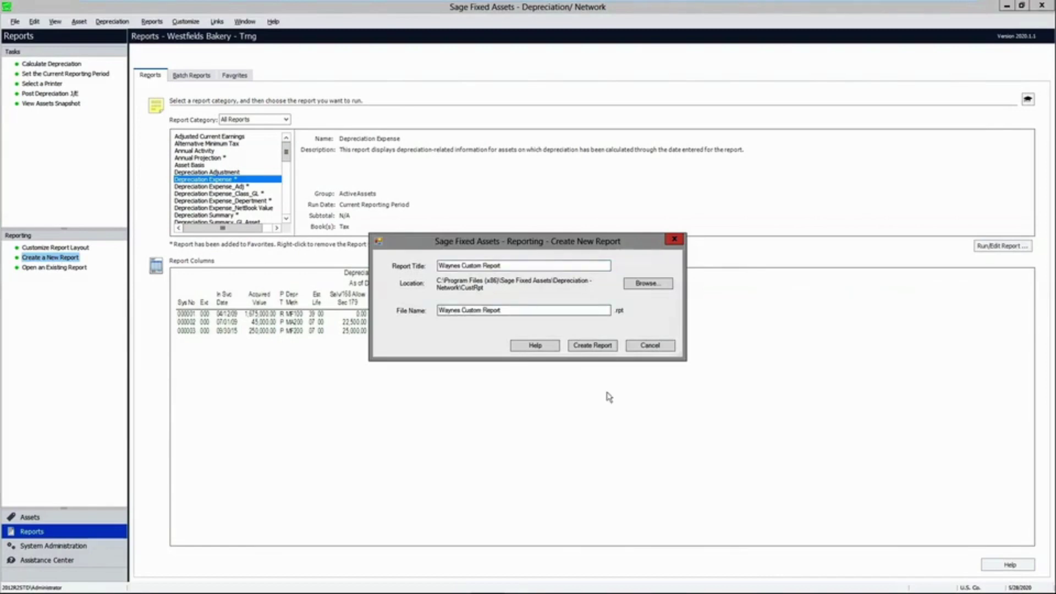
{"action": "left_click", "coordinate": [607, 346]}
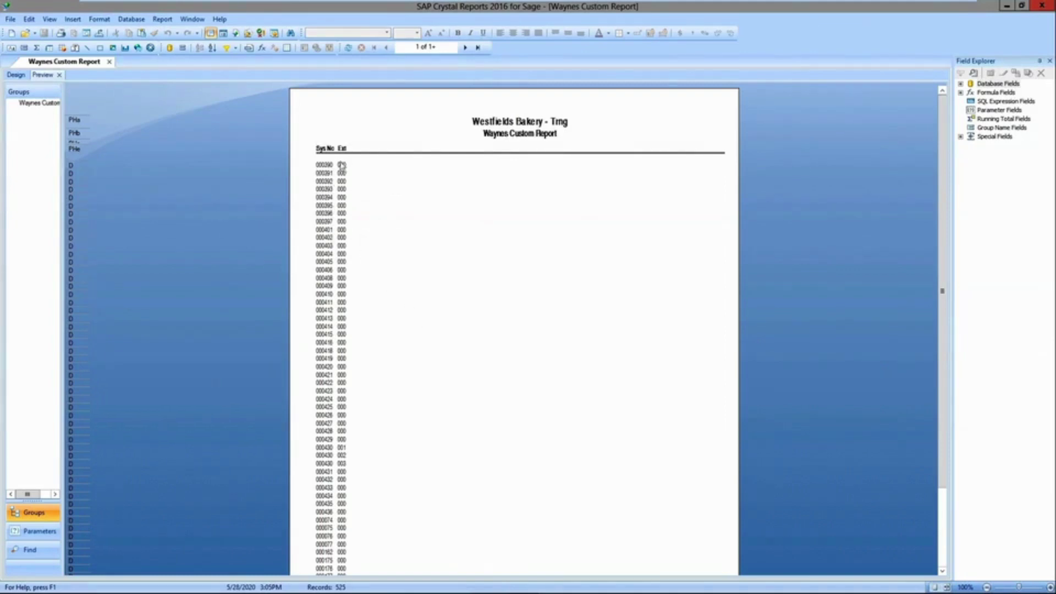
Expand the database fields in the Crystal Reports Field Explorer and examine the fields of the depreciation asset table
{"action": "left_click", "coordinate": [961, 83]}
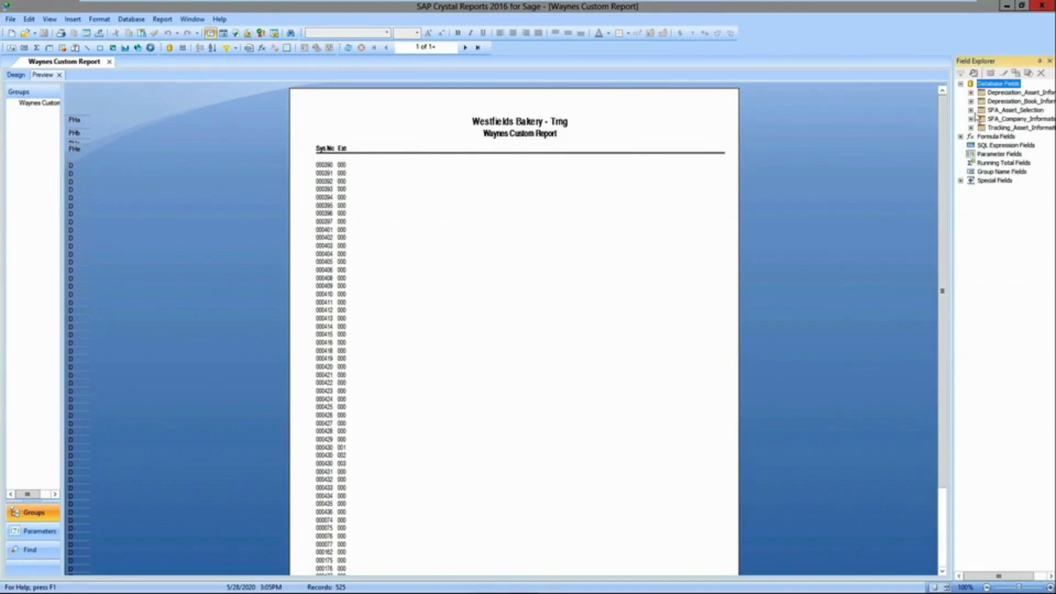
{"action": "left_click", "coordinate": [972, 101]}
{"action": "double_click", "coordinate": [980, 93]}
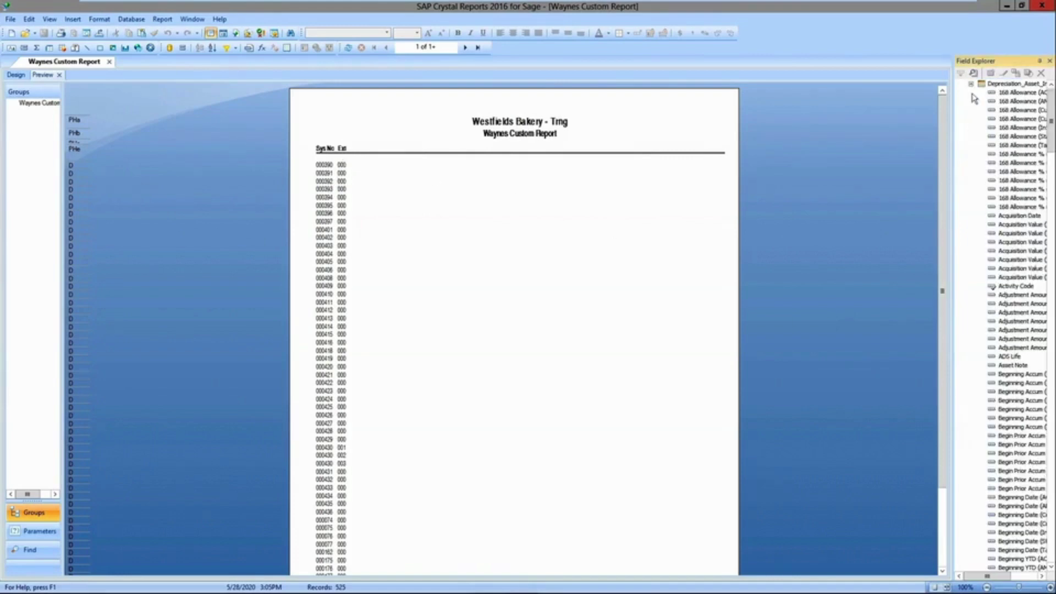
Examine the remaining depreciation asset fields, the depreciation book table, and the formula, SQL expression, parameter and running total field categories
{"action": "scroll", "coordinate": [1008, 270], "scroll_direction": "down", "scroll_amount": 10}
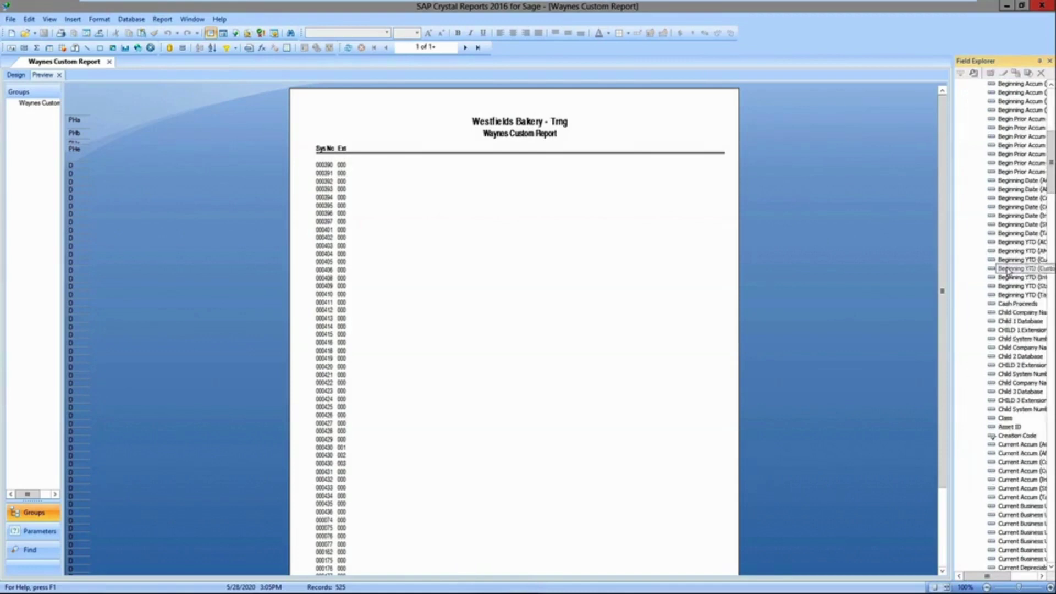
{"action": "scroll", "coordinate": [1007, 265], "scroll_direction": "up", "scroll_amount": 10}
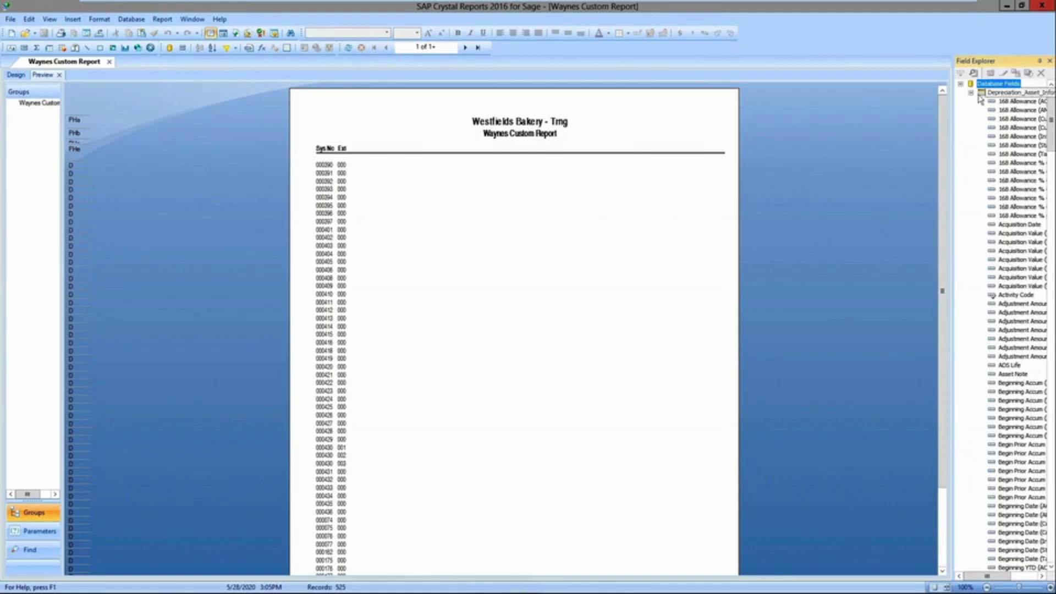
{"action": "key", "text": "Left"}
{"action": "key", "text": "Left"}
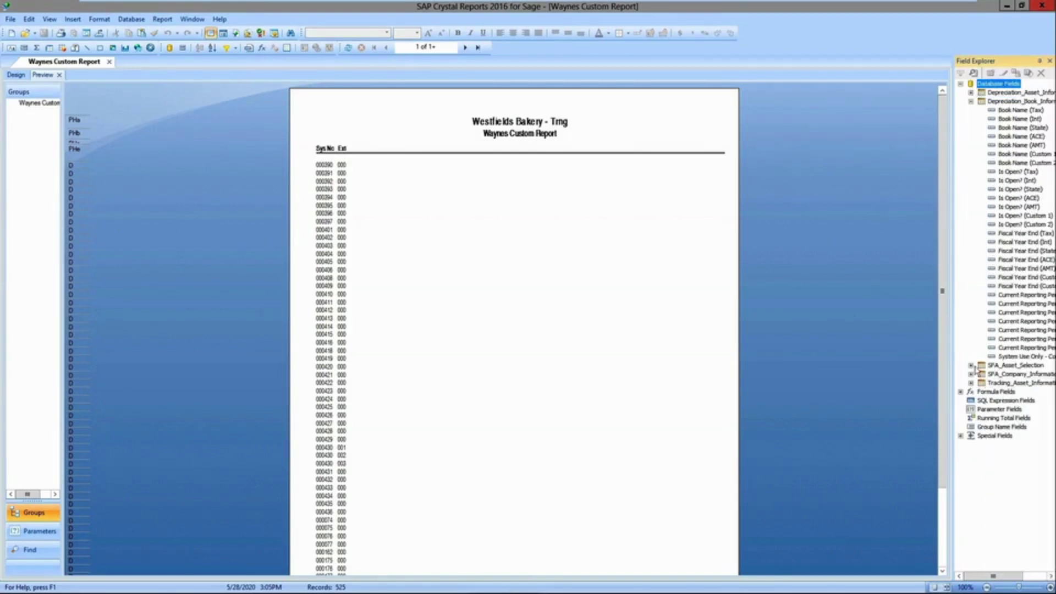
{"action": "left_click", "coordinate": [962, 392]}
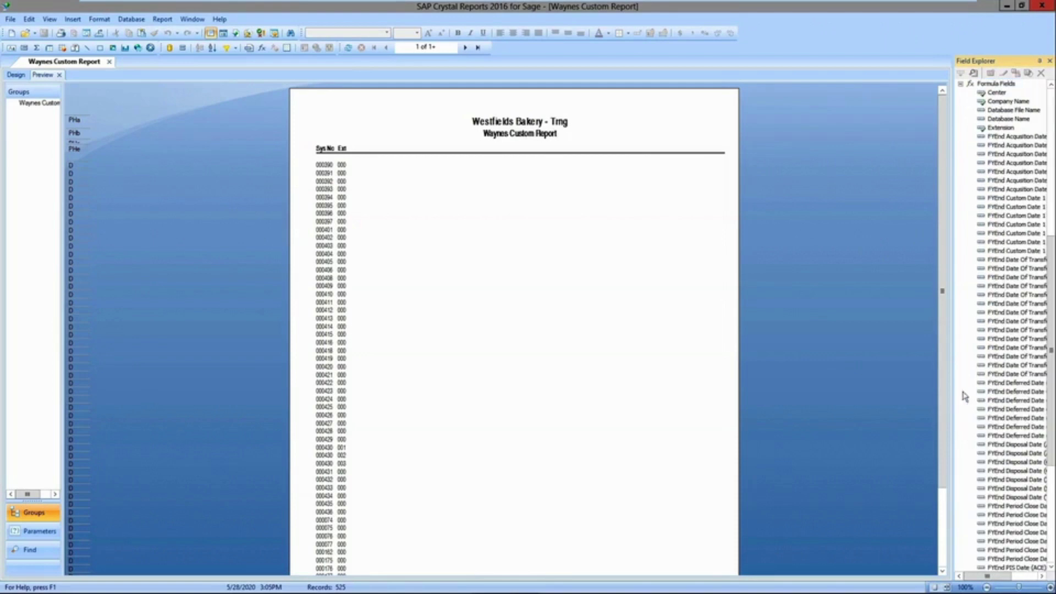
{"action": "left_click", "coordinate": [961, 83]}
{"action": "left_click", "coordinate": [997, 402]}
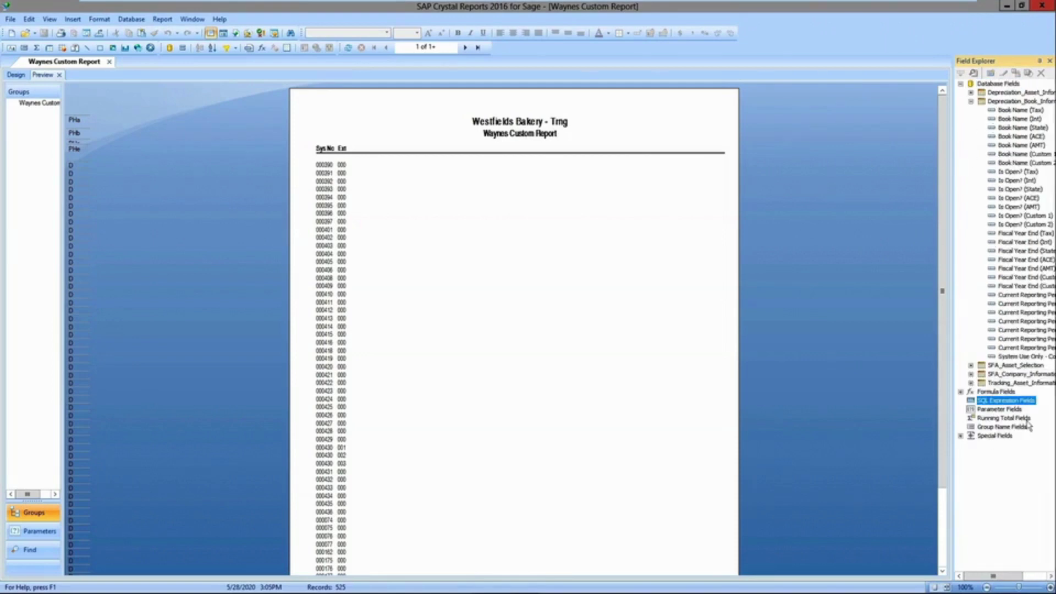
{"action": "left_click", "coordinate": [1003, 410]}
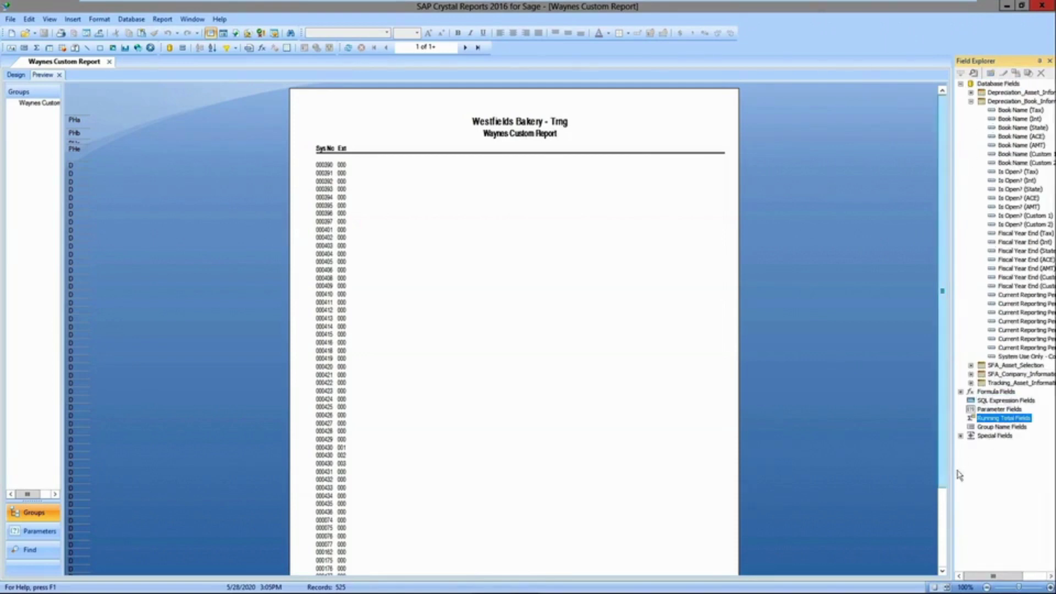
View the custom report's design layout, return to its preview and close the report
{"action": "left_click", "coordinate": [17, 75]}
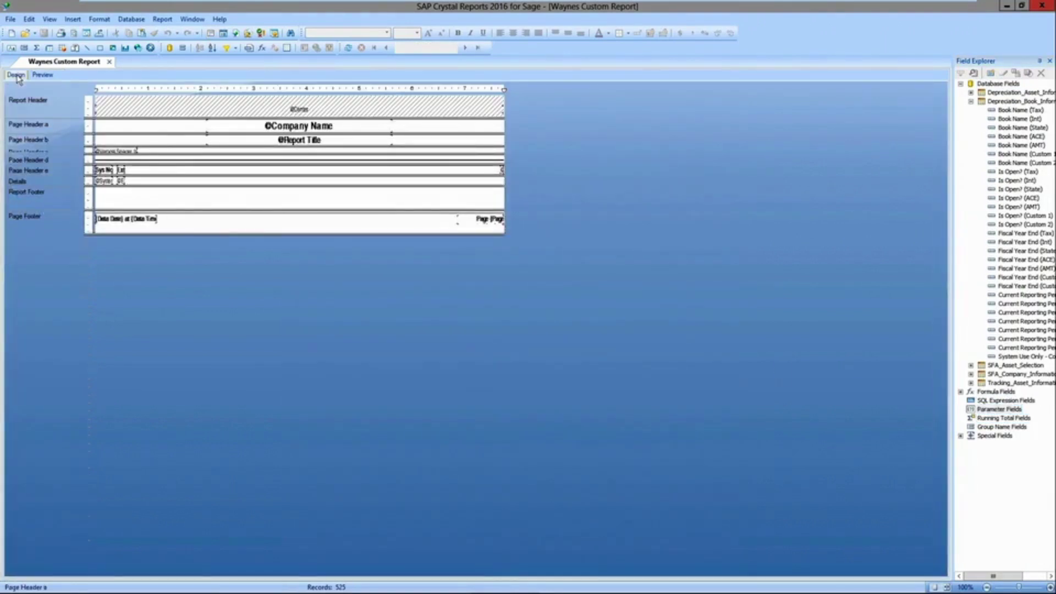
{"action": "left_click", "coordinate": [42, 75]}
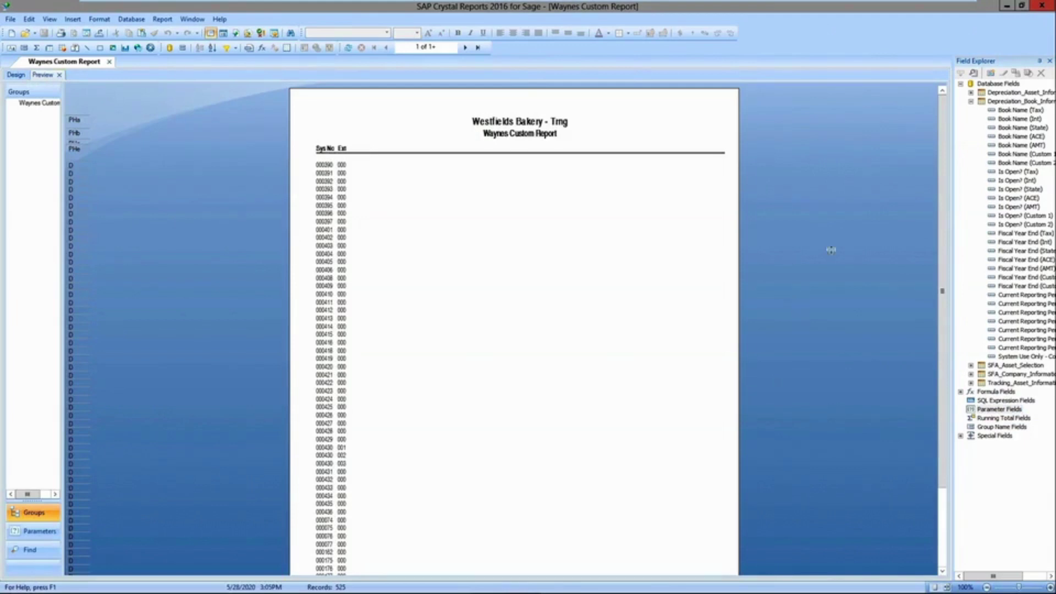
{"action": "left_click", "coordinate": [1042, 6]}
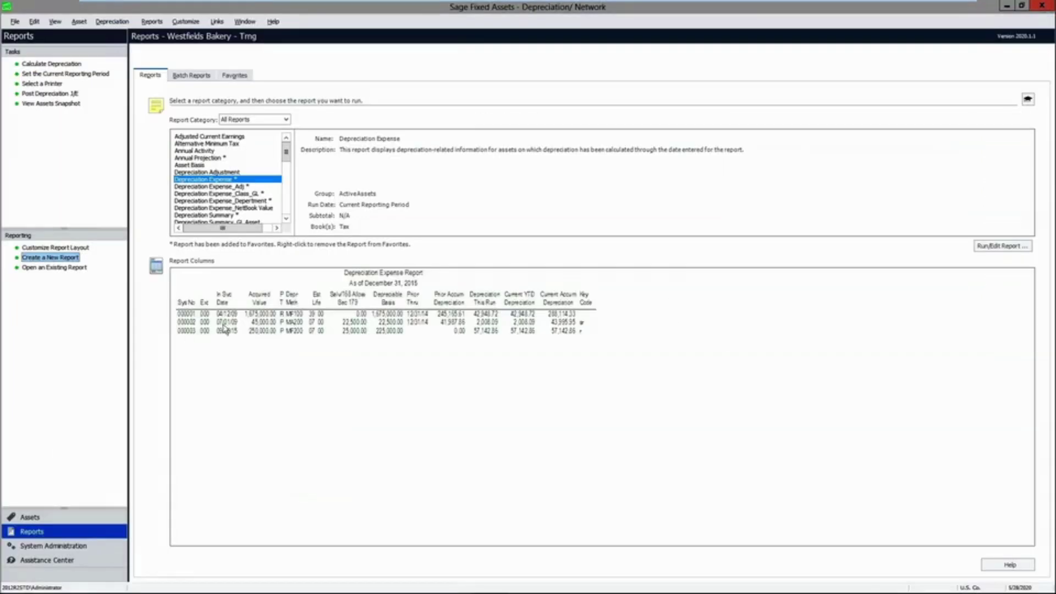
Open the existing Assets by Class report for its original company and refresh it with the latest data
{"action": "left_click", "coordinate": [70, 270]}
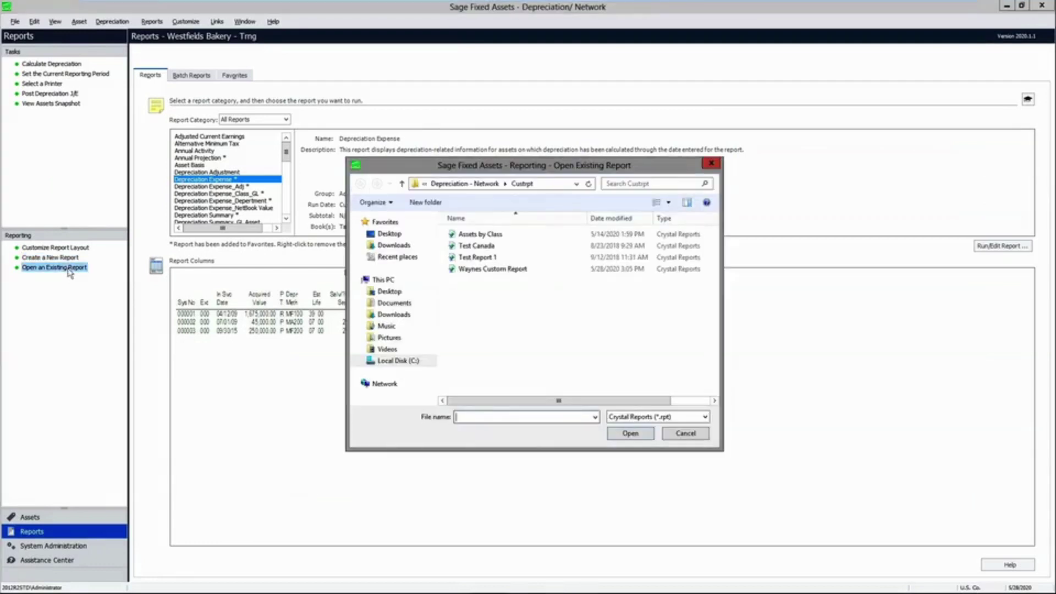
{"action": "left_click", "coordinate": [494, 237]}
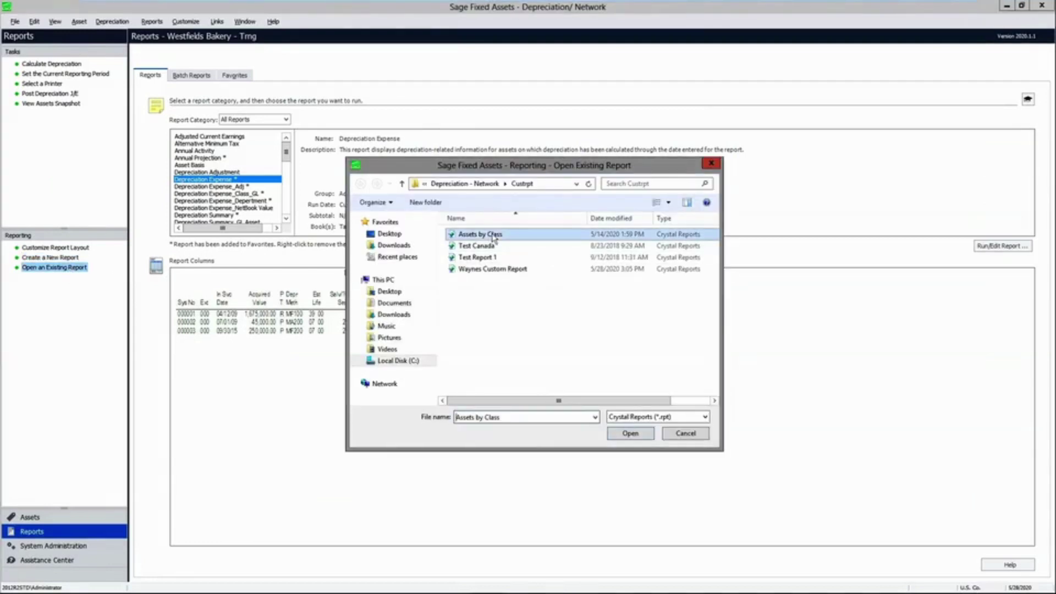
{"action": "left_click", "coordinate": [500, 272]}
{"action": "left_click", "coordinate": [468, 235]}
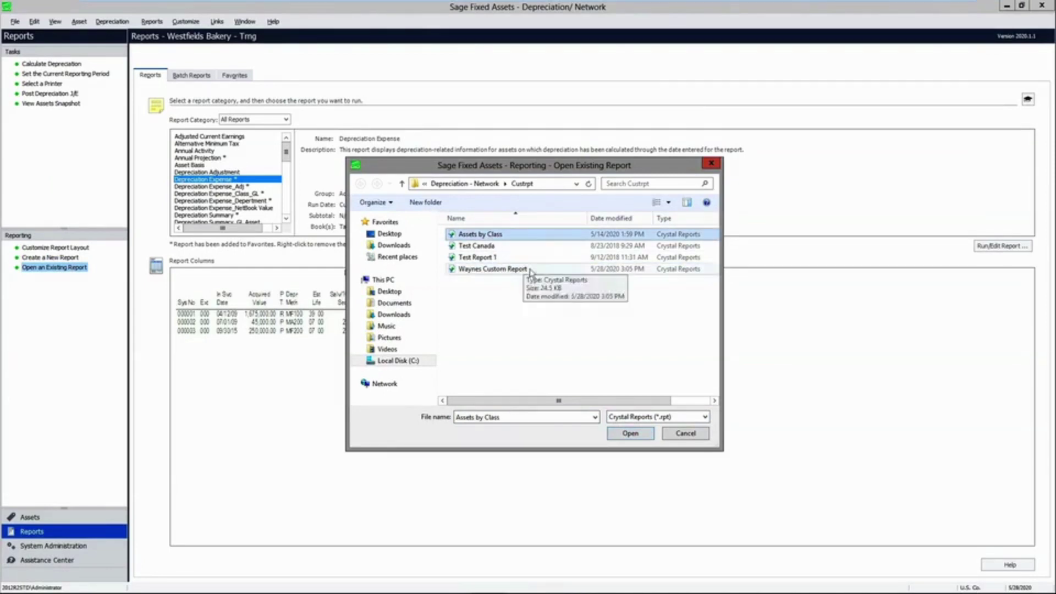
{"action": "left_click", "coordinate": [631, 433]}
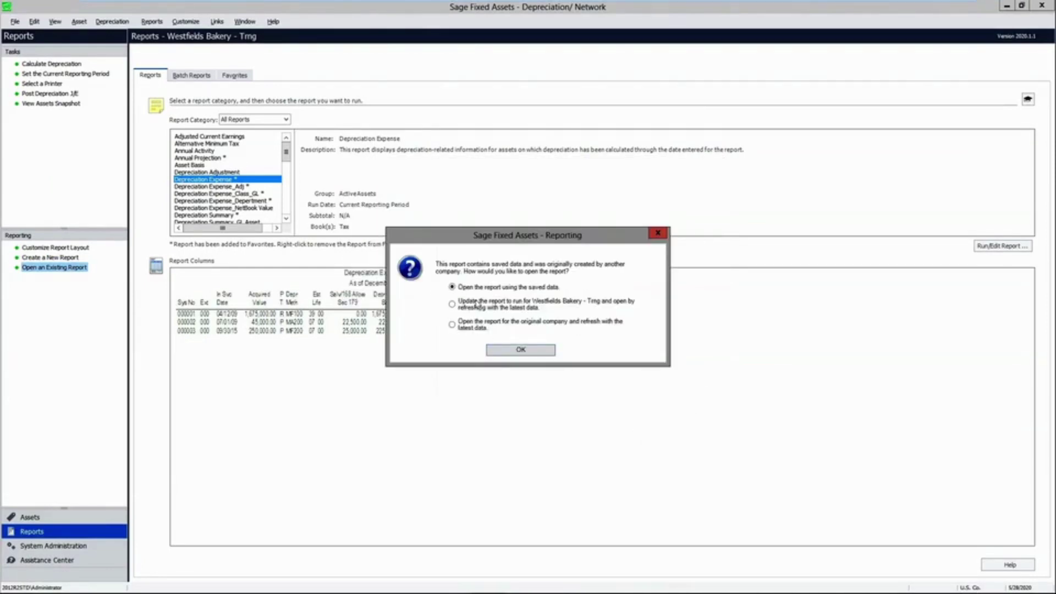
{"action": "left_click", "coordinate": [452, 327]}
{"action": "left_click", "coordinate": [522, 351]}
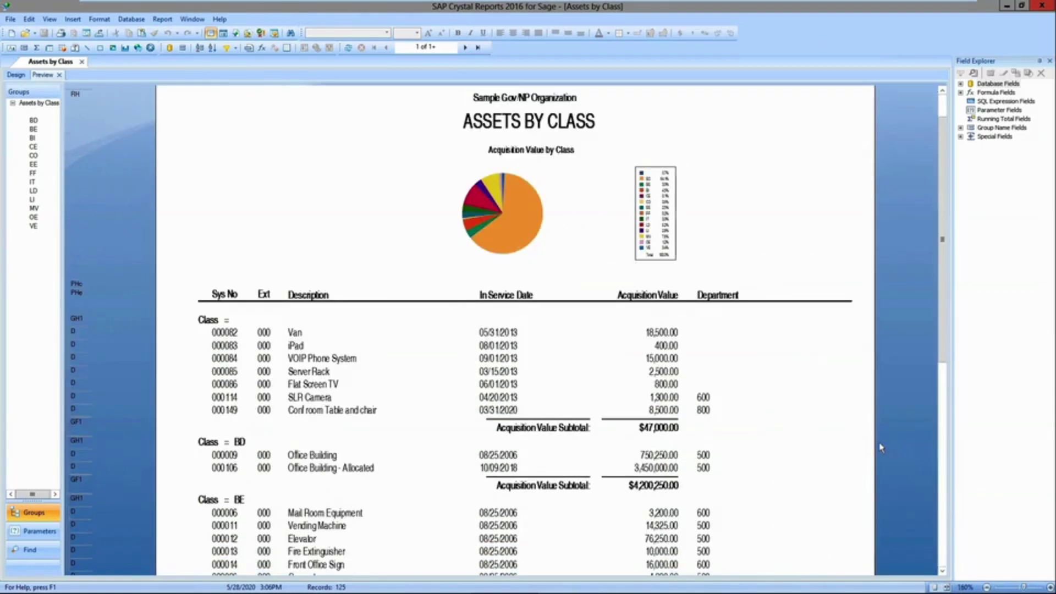
Examine the acquisition value pie chart and the assets grouped and subtotaled by class in the report
{"action": "scroll", "coordinate": [245, 309], "scroll_direction": "down", "scroll_amount": 1}
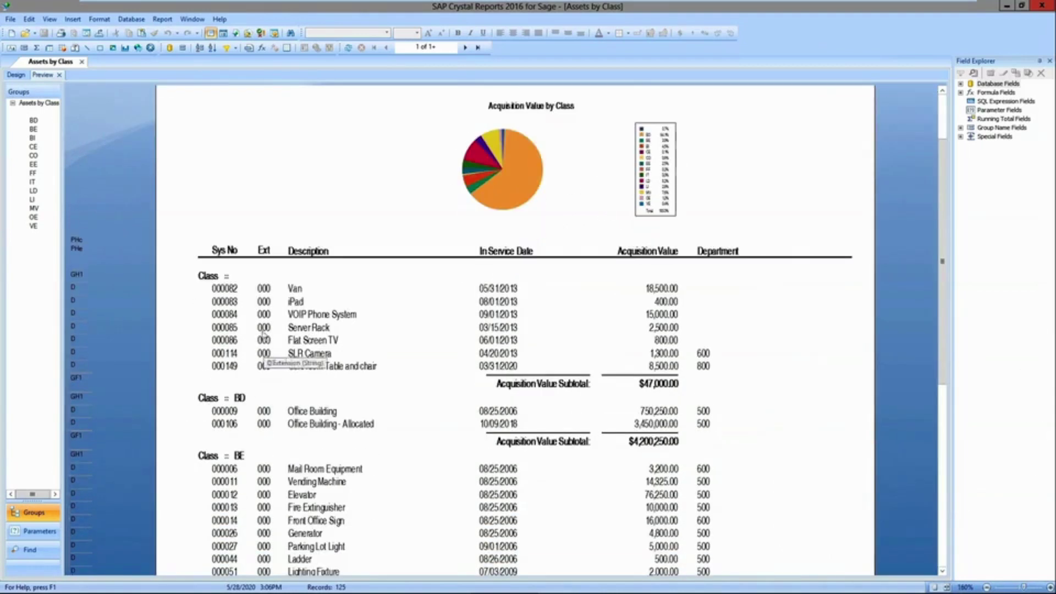
{"action": "scroll", "coordinate": [380, 432], "scroll_direction": "down", "scroll_amount": 1}
{"action": "scroll", "coordinate": [379, 432], "scroll_direction": "down", "scroll_amount": 1}
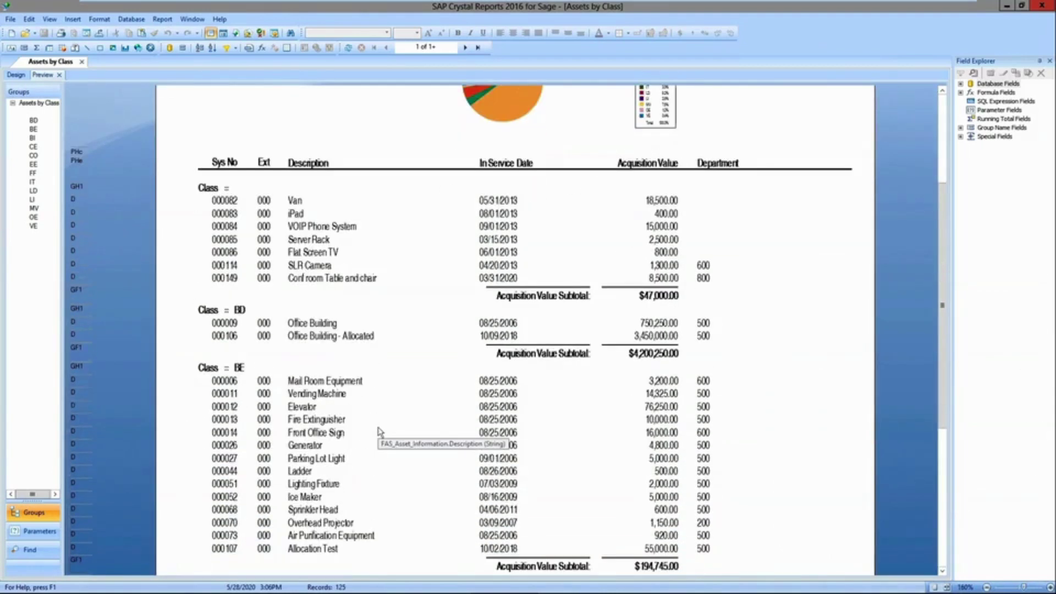
{"action": "scroll", "coordinate": [651, 409], "scroll_direction": "up", "scroll_amount": 1}
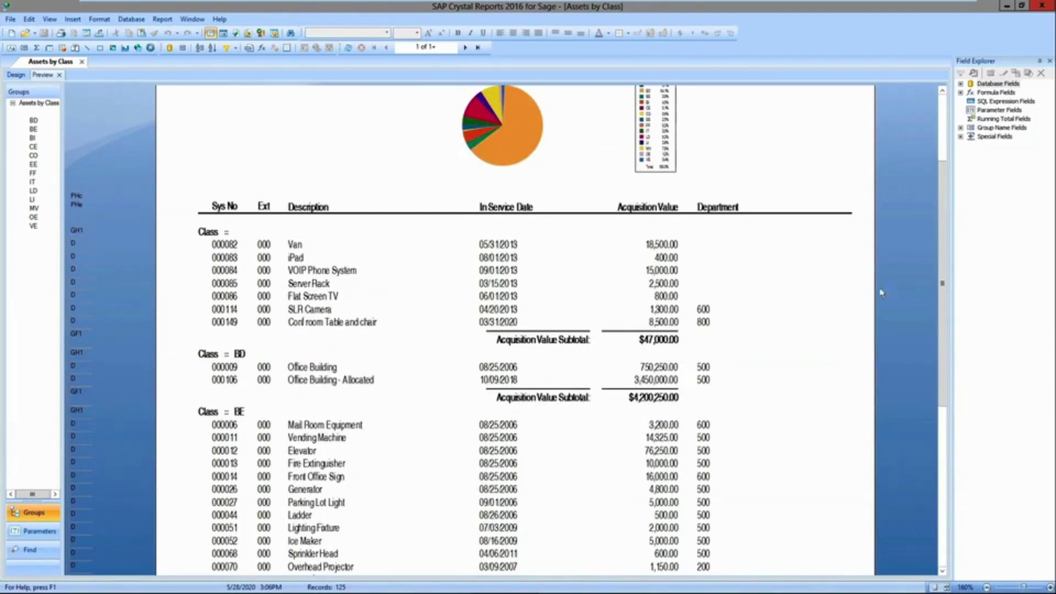
Examine the fields in the company, book and asset inventory database tables, then collapse those tables
{"action": "left_click", "coordinate": [961, 85]}
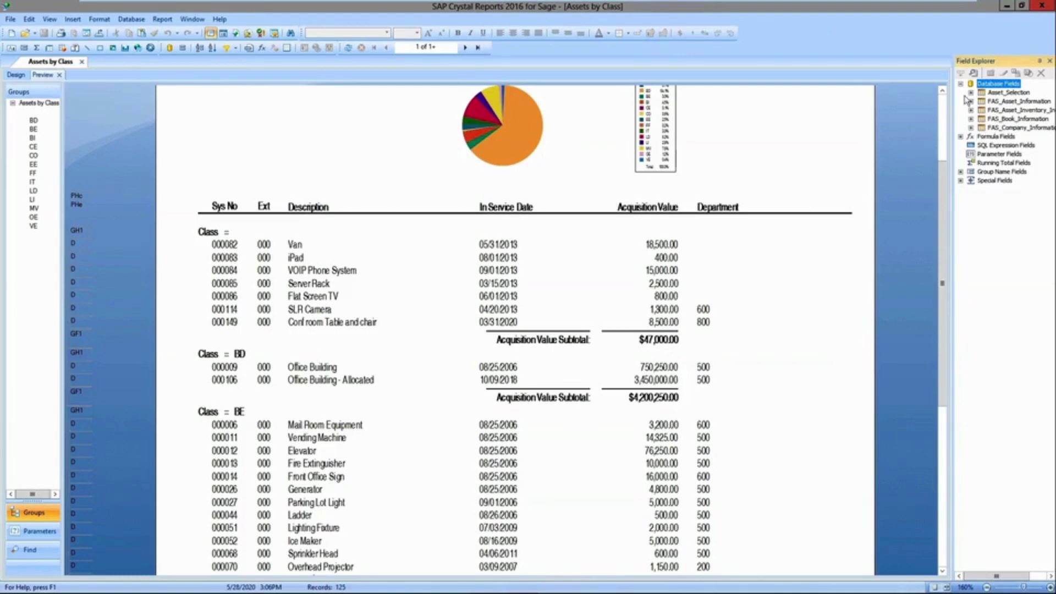
{"action": "left_click", "coordinate": [971, 128]}
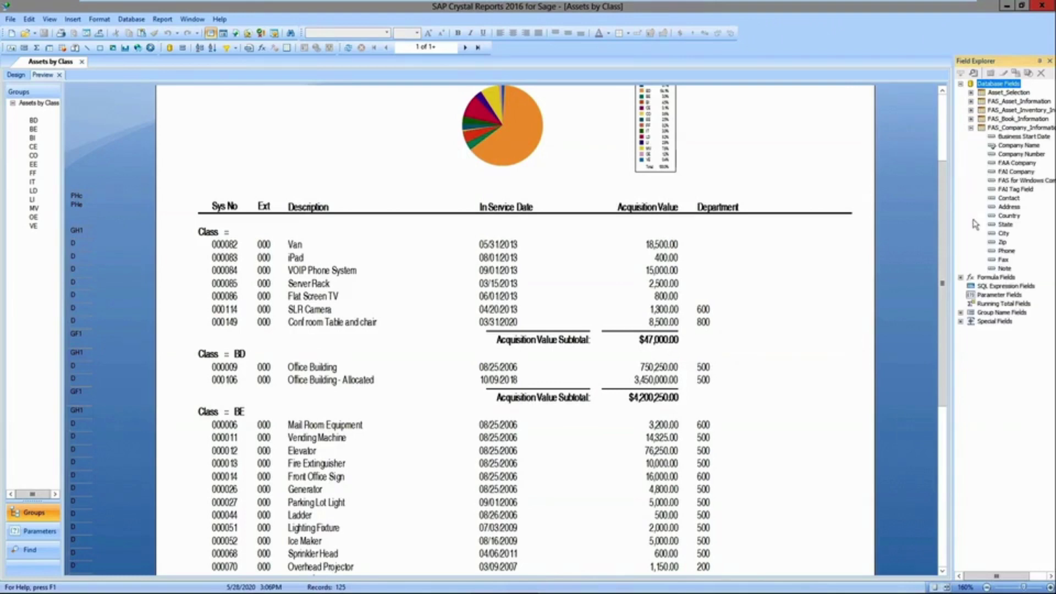
{"action": "left_click", "coordinate": [972, 119]}
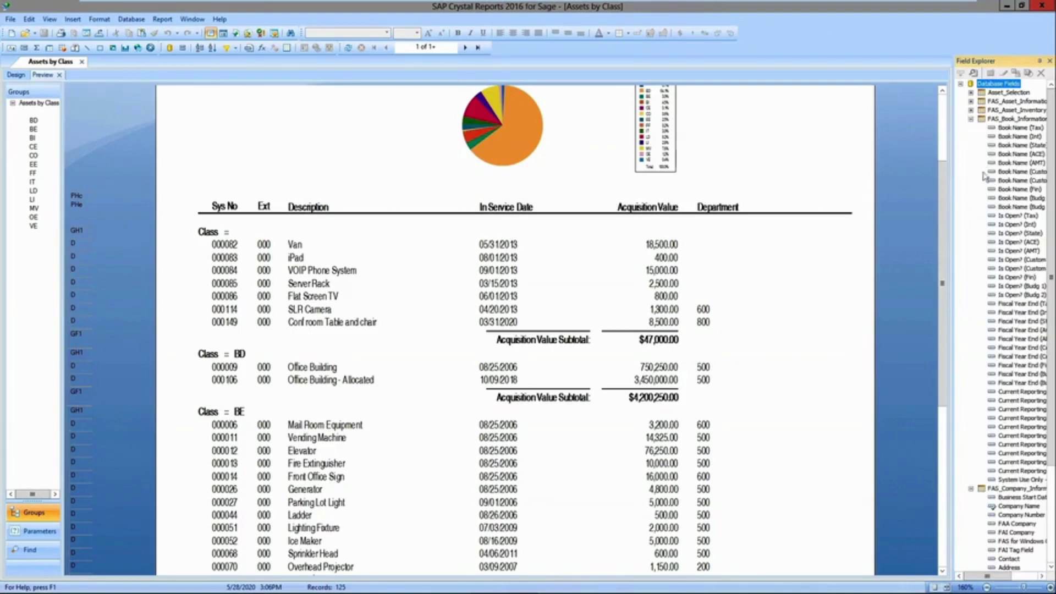
{"action": "left_click", "coordinate": [971, 110]}
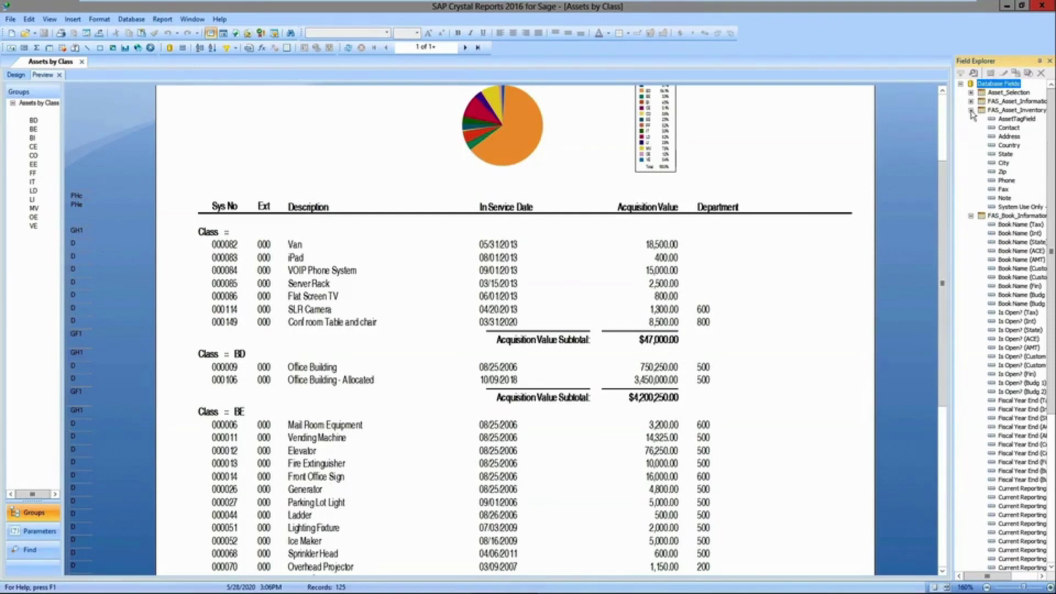
{"action": "left_click", "coordinate": [971, 110]}
{"action": "left_click", "coordinate": [971, 119]}
{"action": "left_click", "coordinate": [971, 128]}
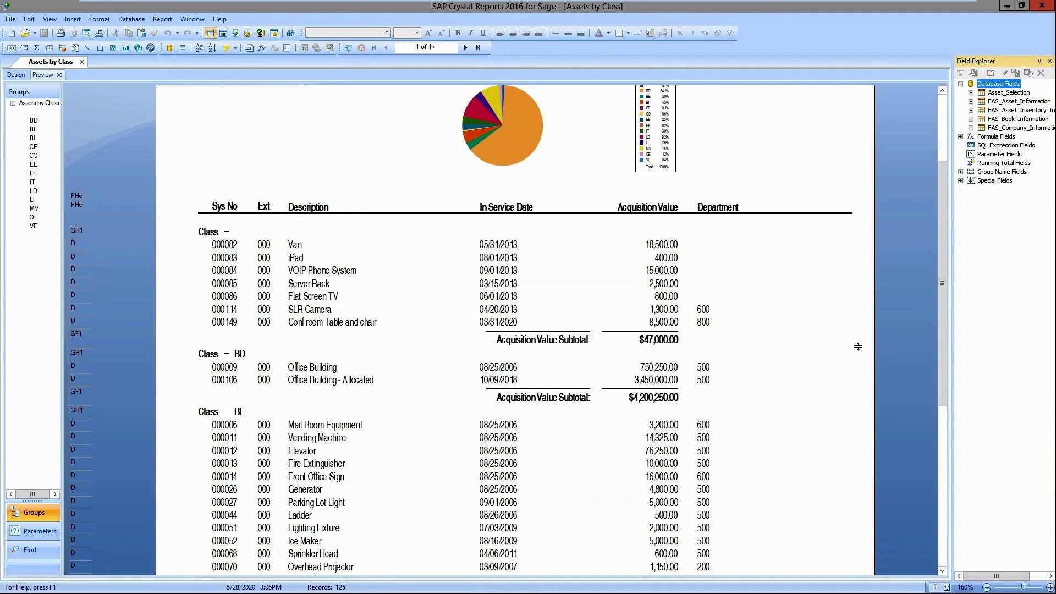
Review the file formats available for exporting the Assets by Class report, then cancel the export
{"action": "left_click", "coordinate": [11, 20]}
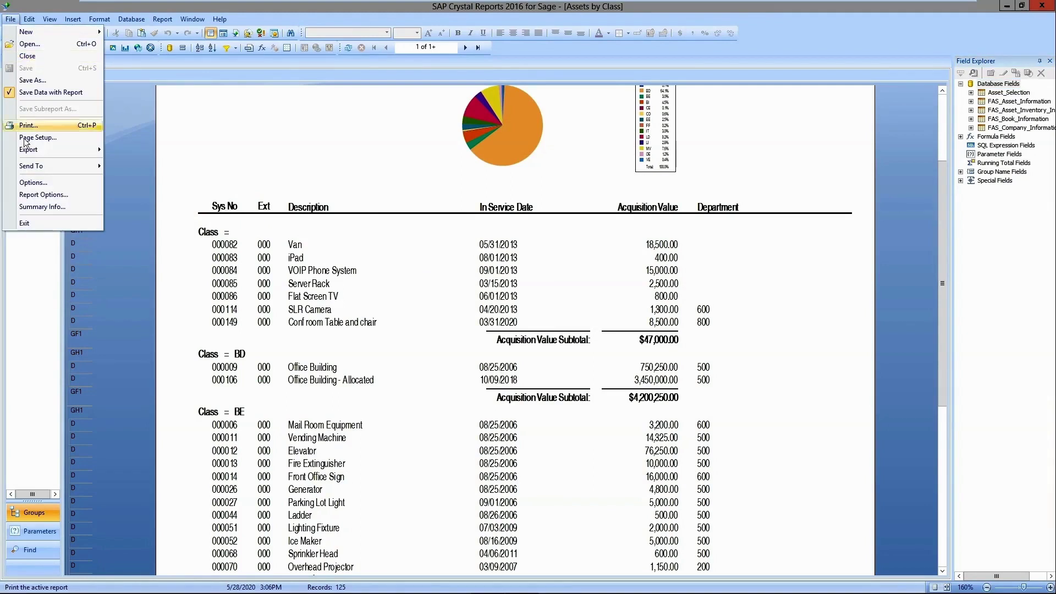
{"action": "mouse_move", "coordinate": [38, 152]}
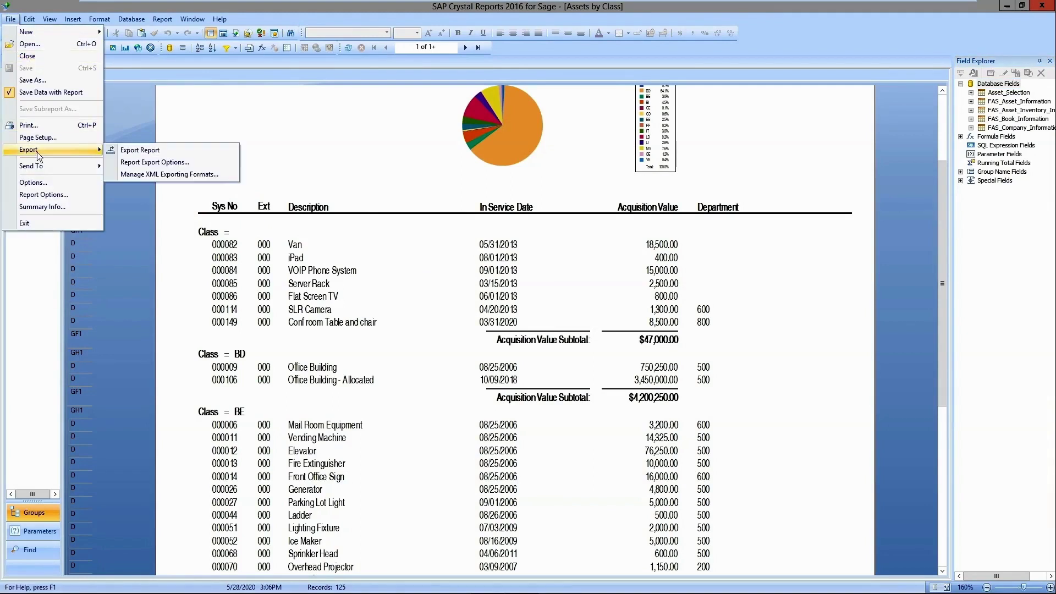
{"action": "left_click", "coordinate": [164, 151]}
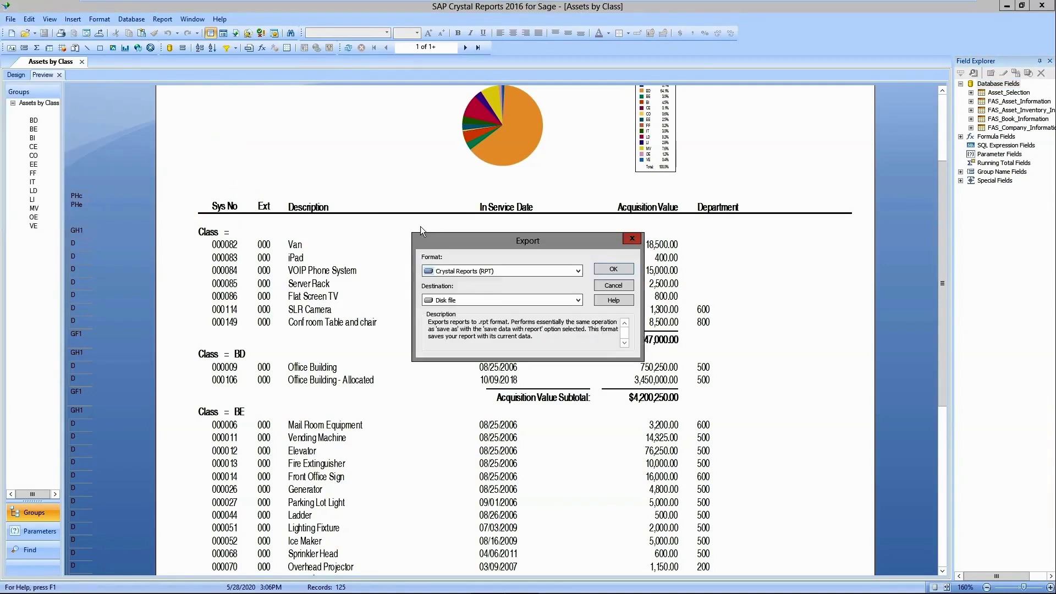
{"action": "left_click", "coordinate": [577, 271]}
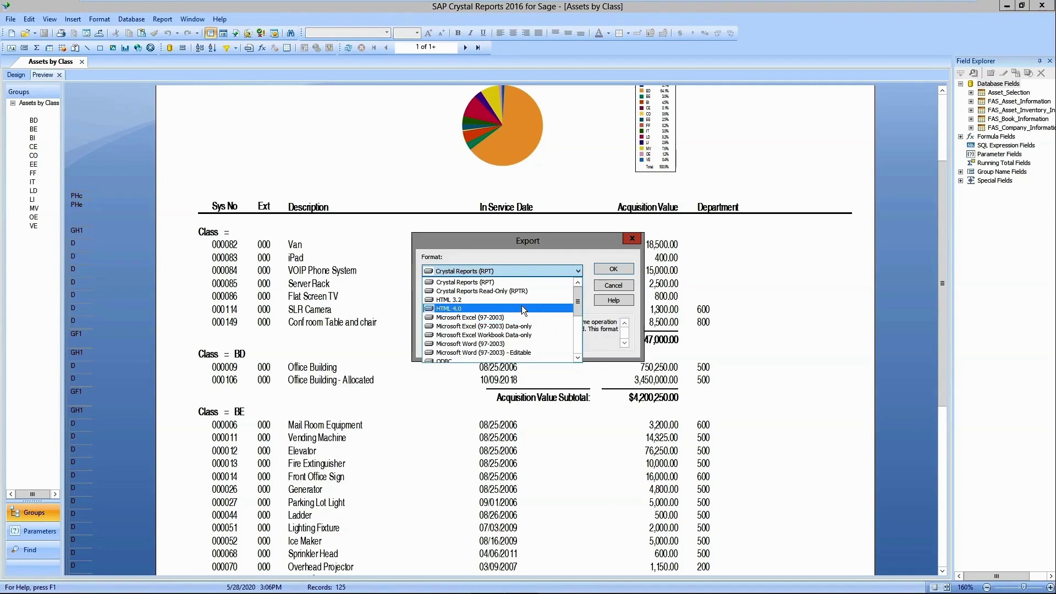
{"action": "scroll", "coordinate": [522, 305], "scroll_direction": "down", "scroll_amount": 1}
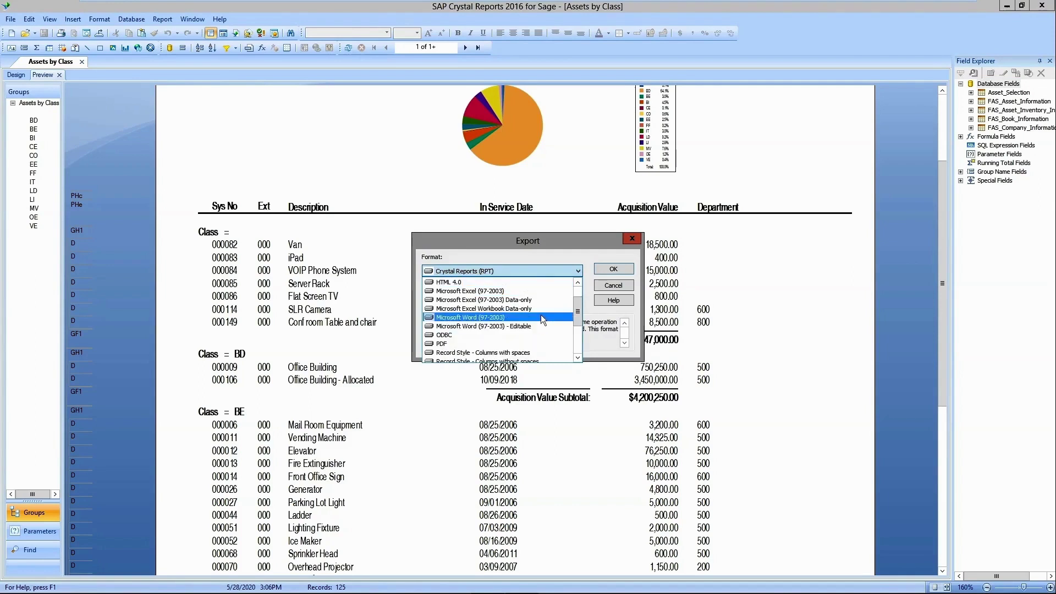
{"action": "scroll", "coordinate": [540, 319], "scroll_direction": "down", "scroll_amount": 2}
{"action": "scroll", "coordinate": [541, 314], "scroll_direction": "down", "scroll_amount": 1}
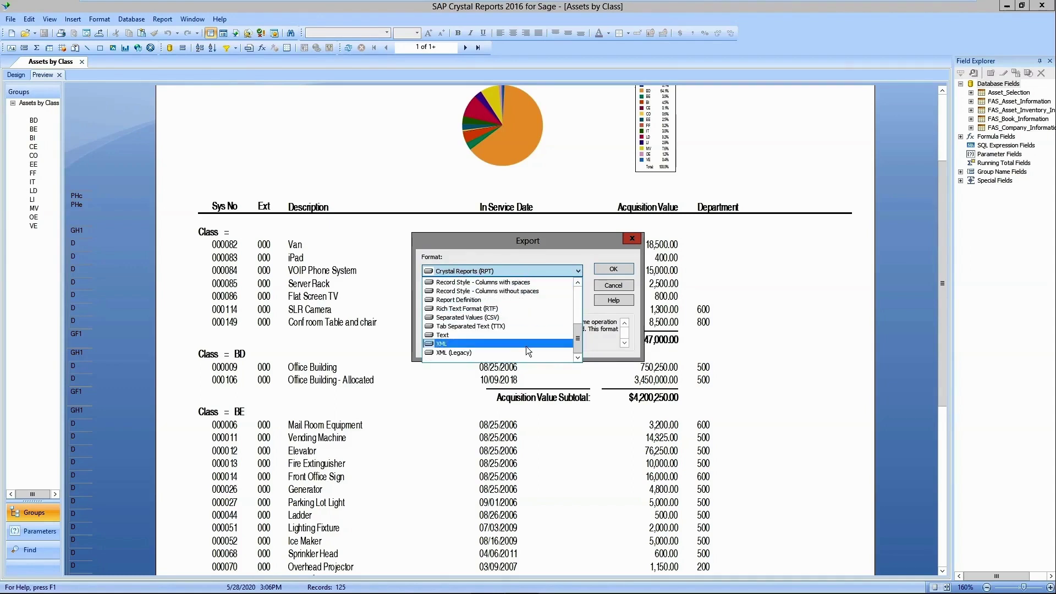
{"action": "left_click", "coordinate": [521, 319]}
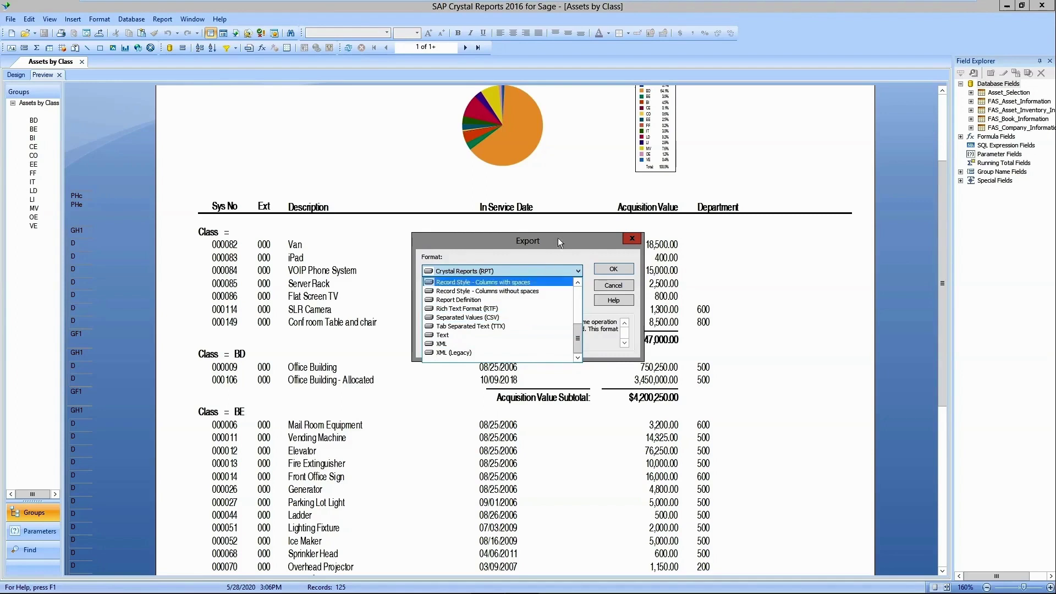
{"action": "left_click", "coordinate": [617, 286]}
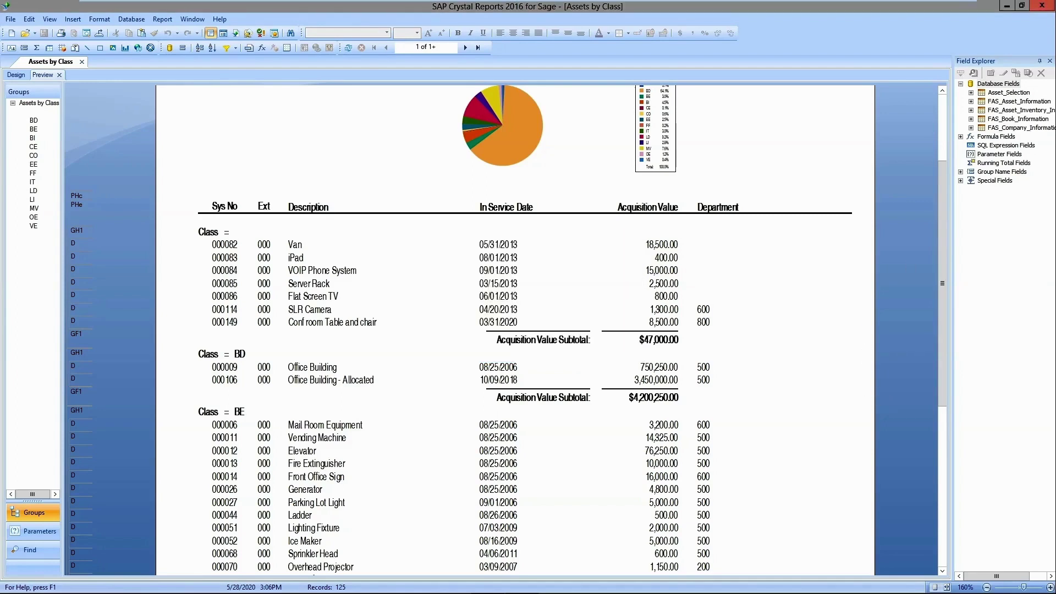
Close the Assets by Class report and select the Depreciation Expense_NetBook Value report in Sage Fixed Assets
{"action": "left_click", "coordinate": [1042, 6]}
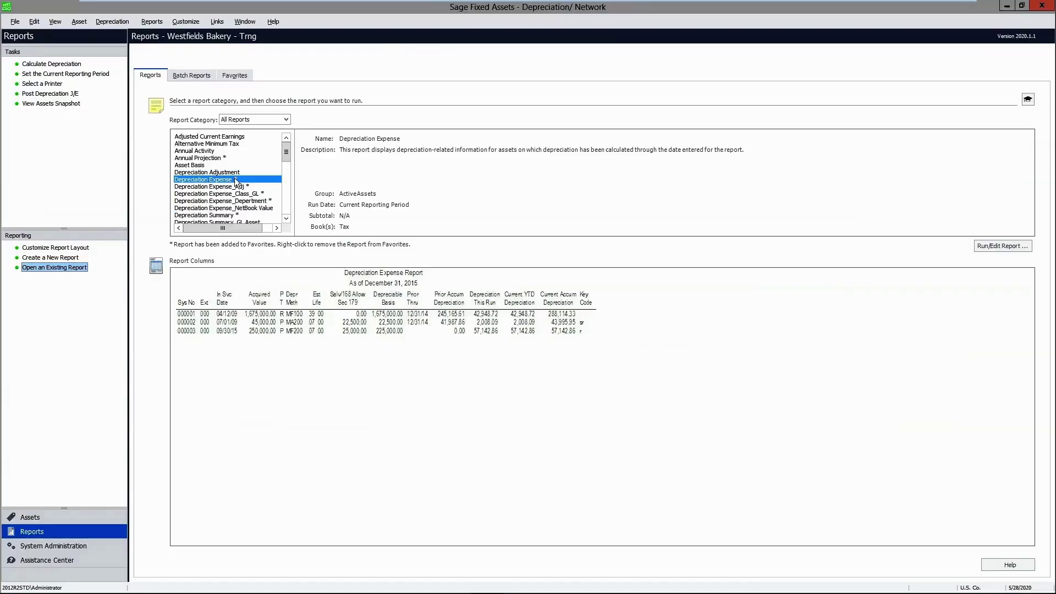
{"action": "left_click", "coordinate": [226, 208]}
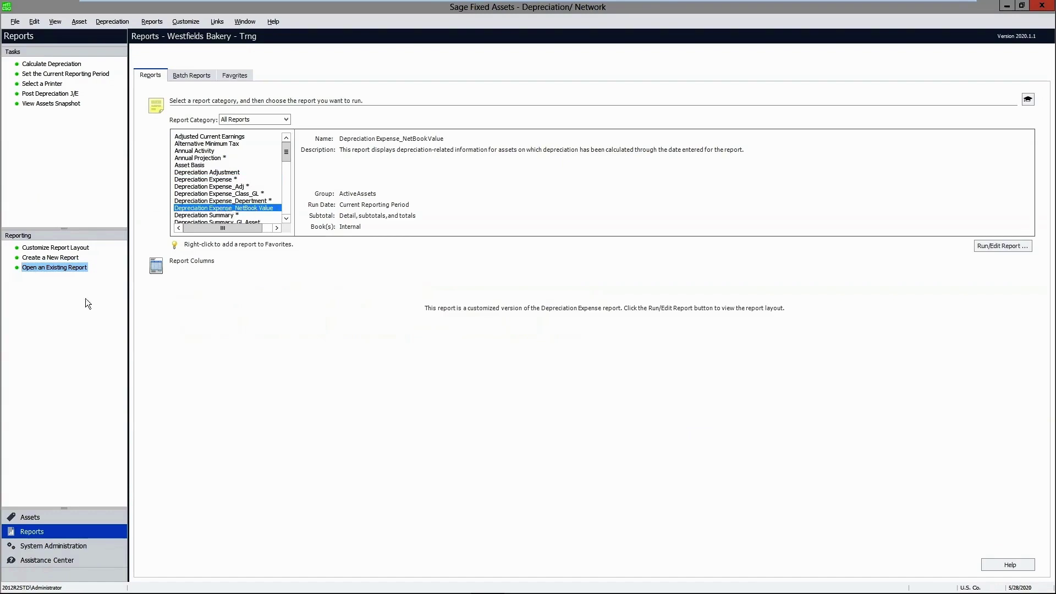